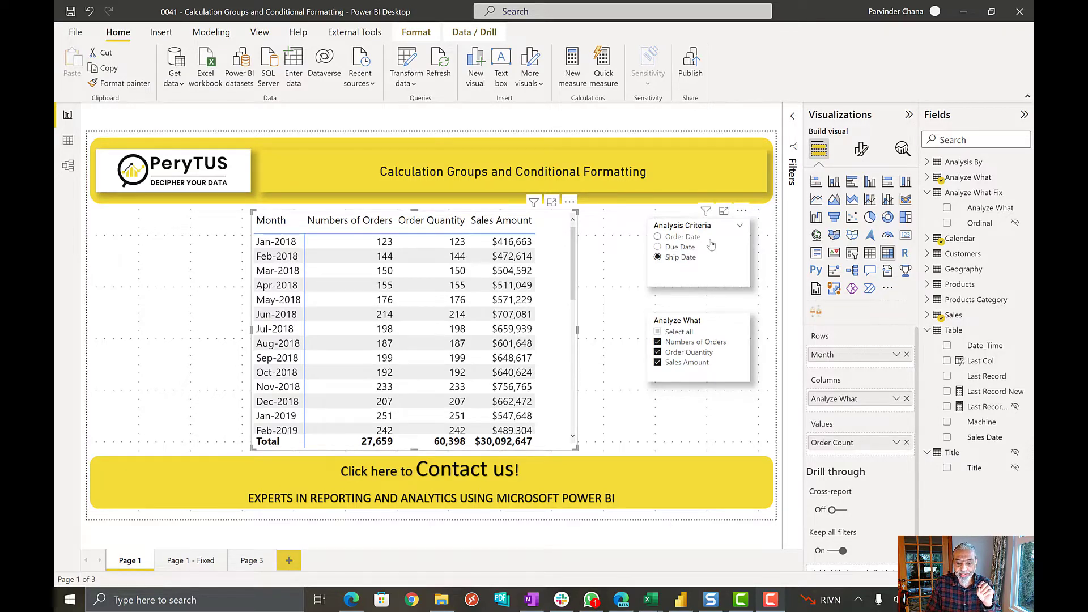
# Switch the Analysis Criteria slicer to Order Date and return it to Ship Date.
pyautogui.click(693, 237)
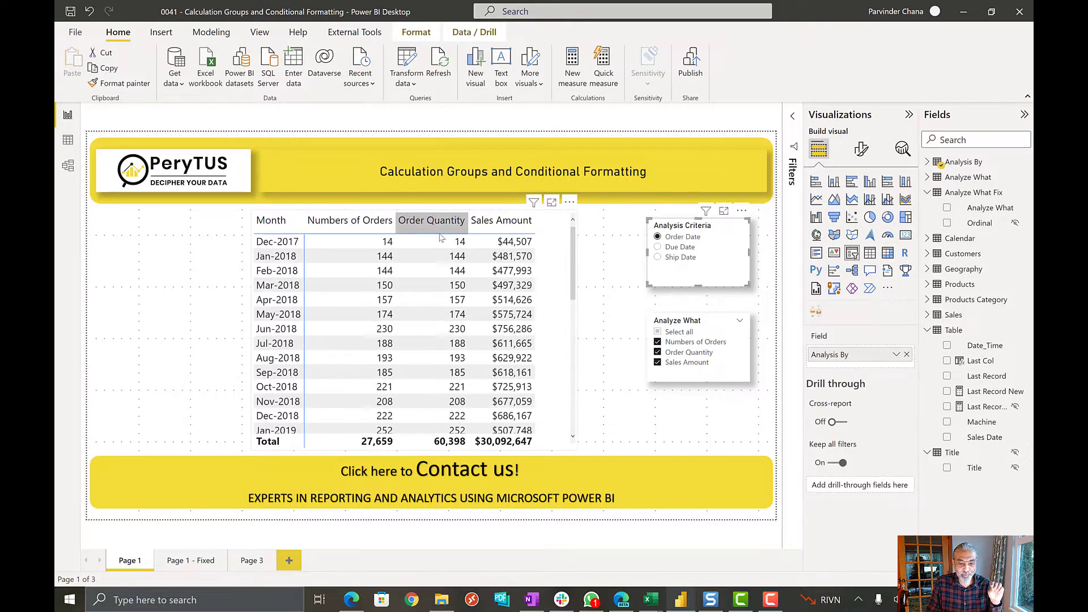
pyautogui.click(680, 258)
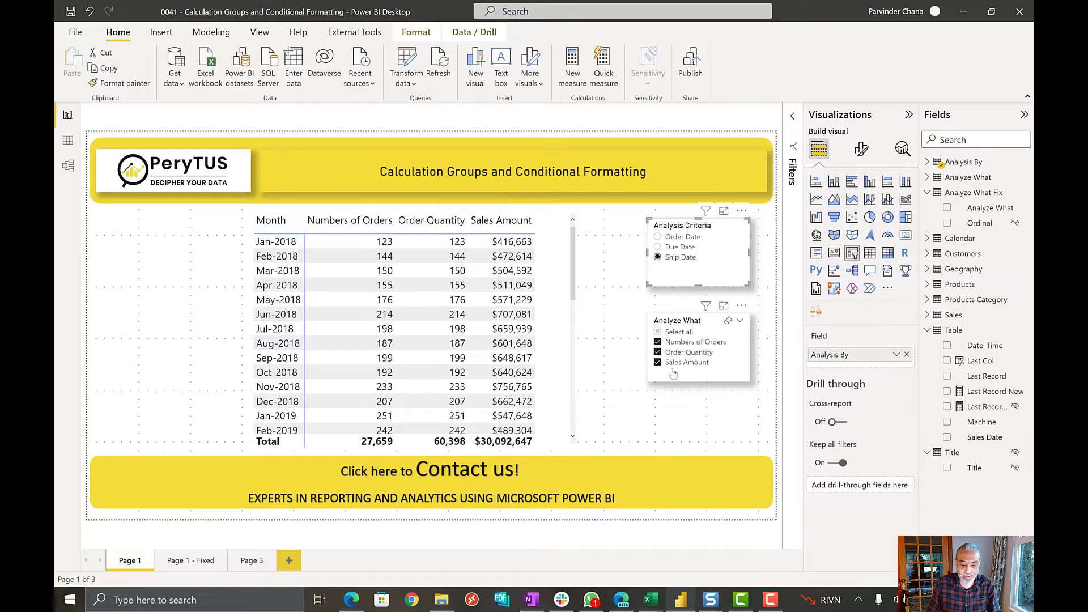
# Exclude Numbers of Orders and Sales Amount in the Analyze What slicer, and select all of its items again.
pyautogui.click(681, 342)
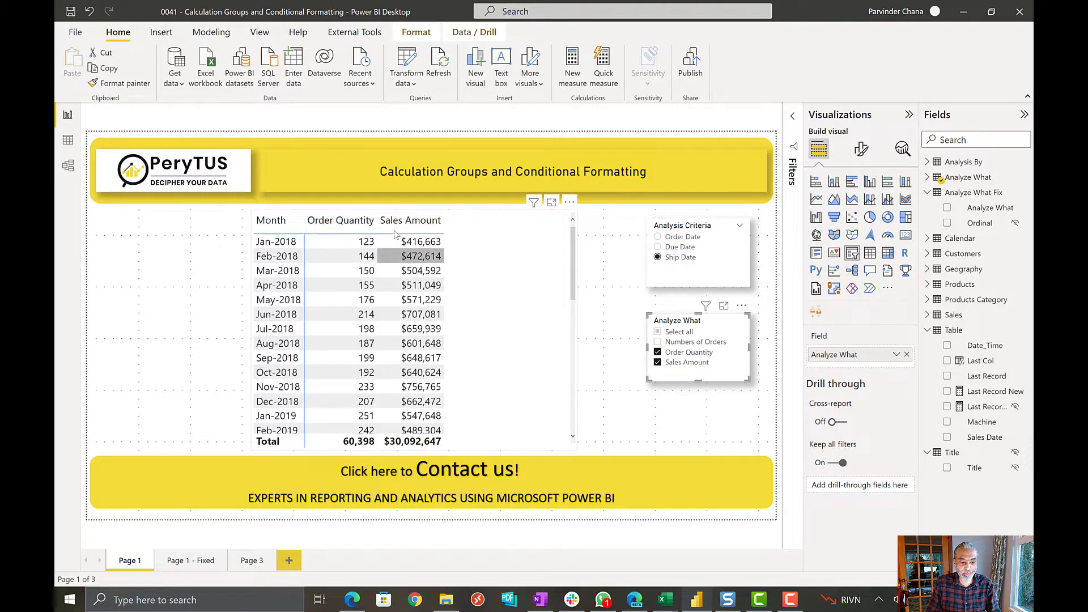
pyautogui.click(683, 365)
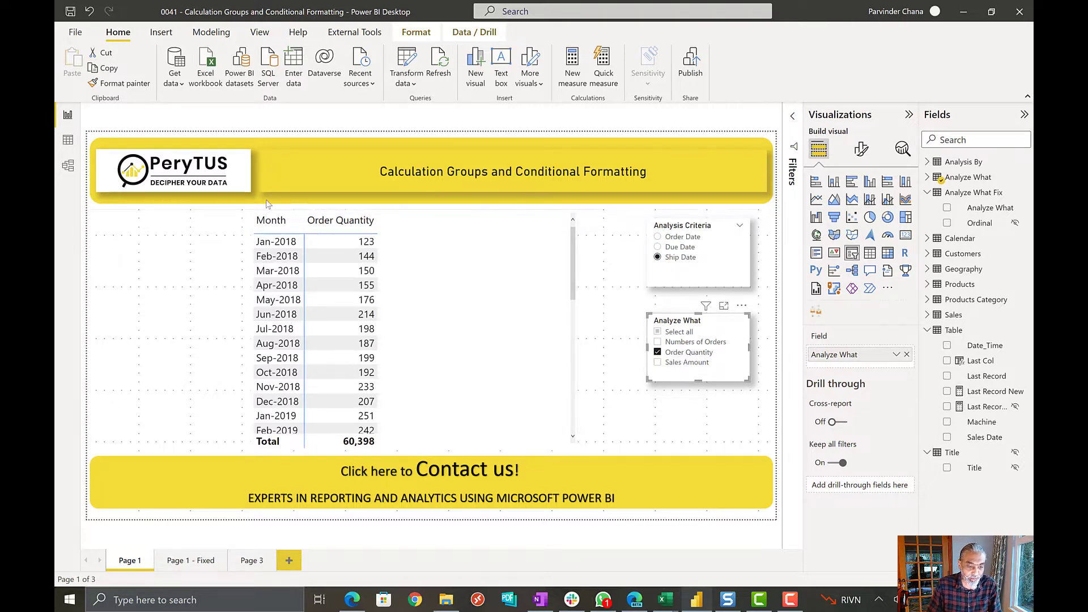
pyautogui.click(669, 333)
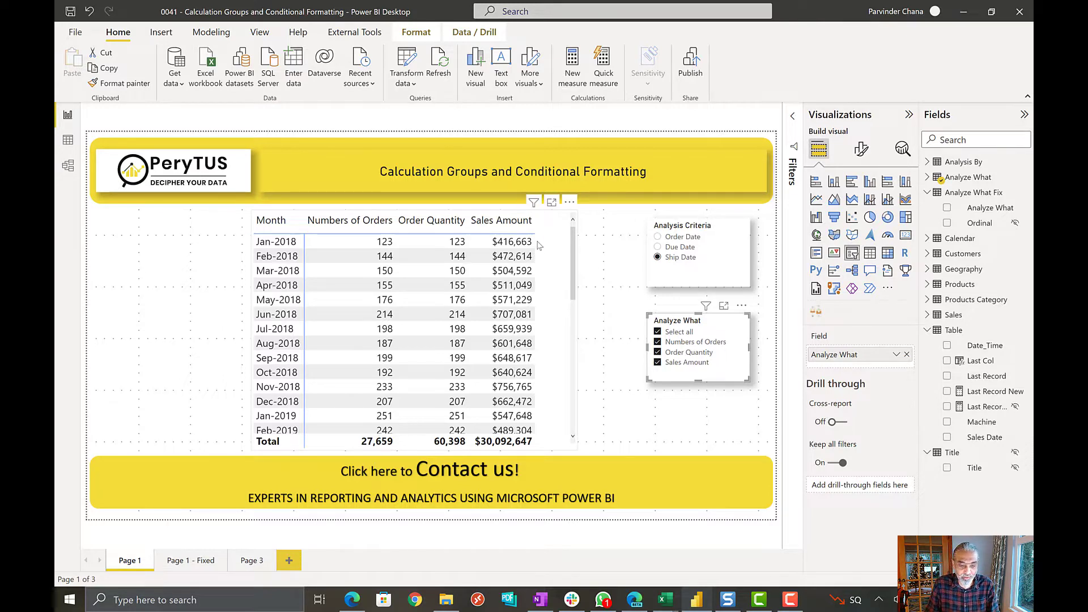
# Start font color conditional formatting for the matrix's Order Count values and base it on the Sales measure.
pyautogui.click(555, 306)
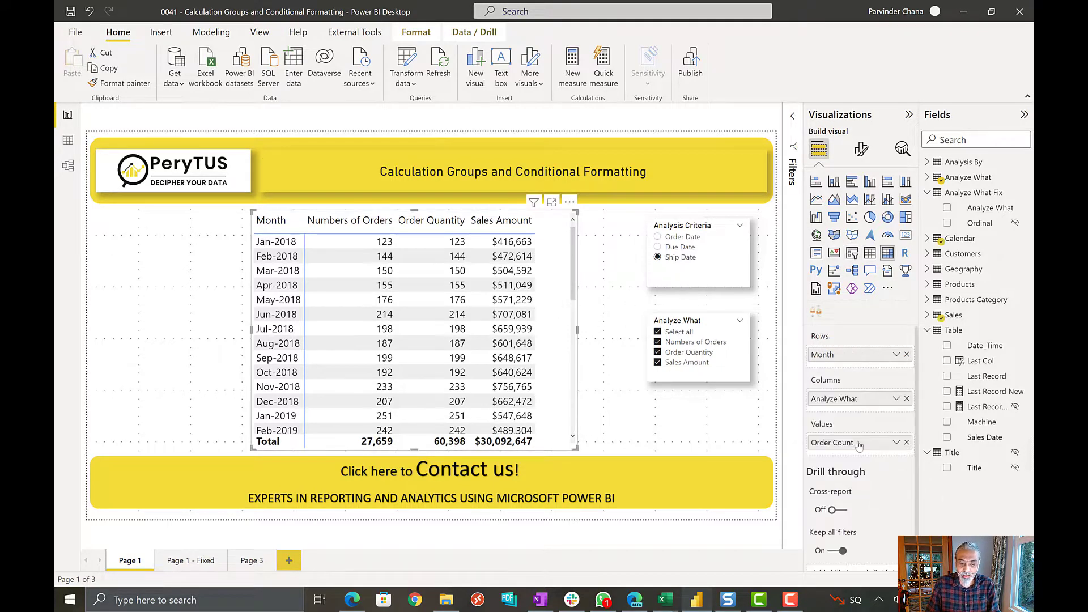
pyautogui.click(894, 445)
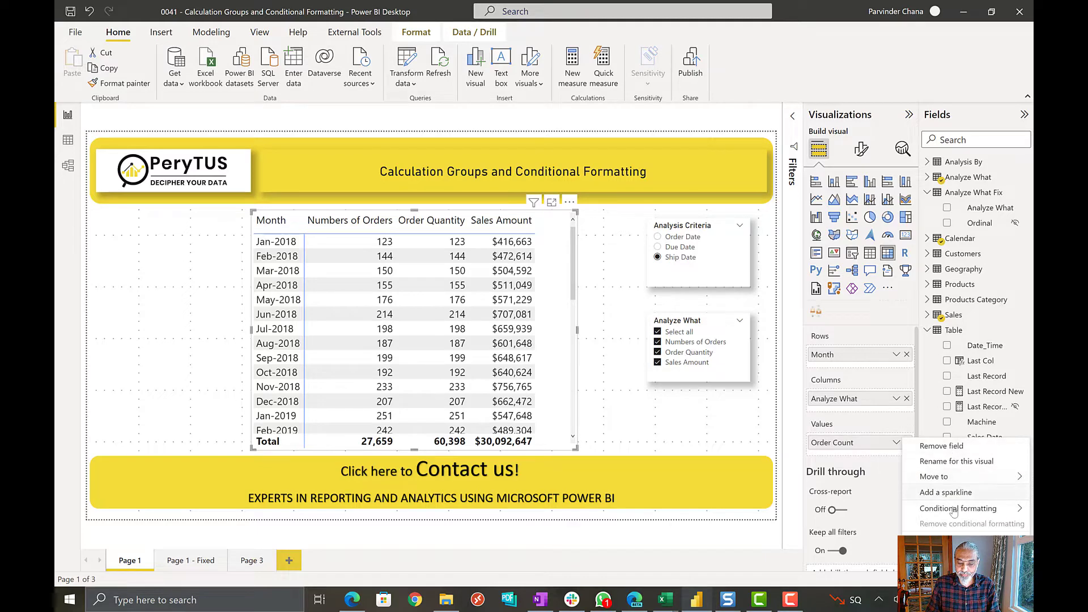
pyautogui.moveTo(916, 509)
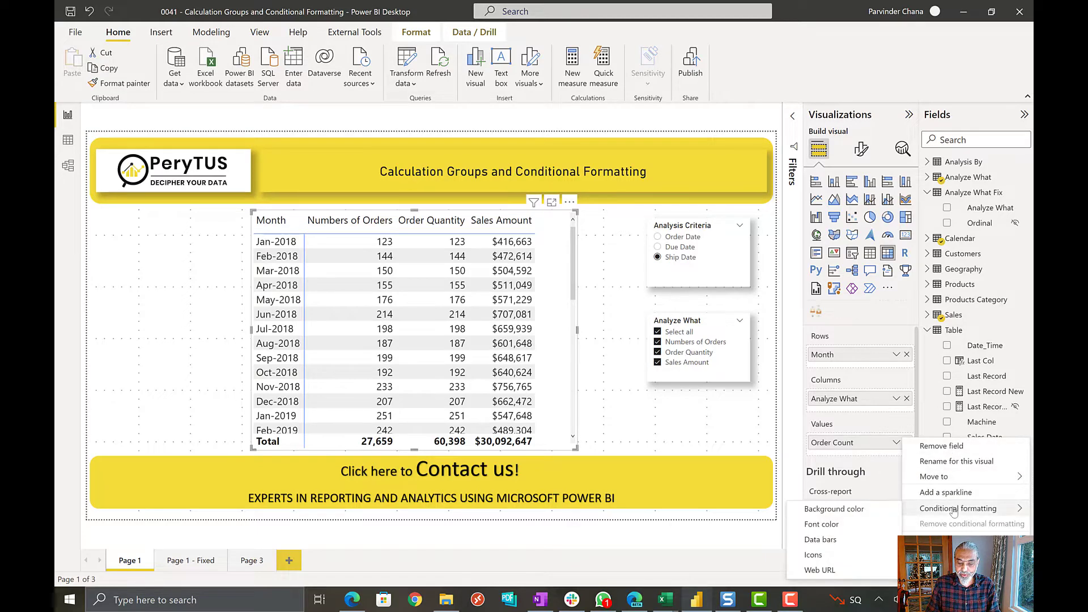
pyautogui.click(826, 527)
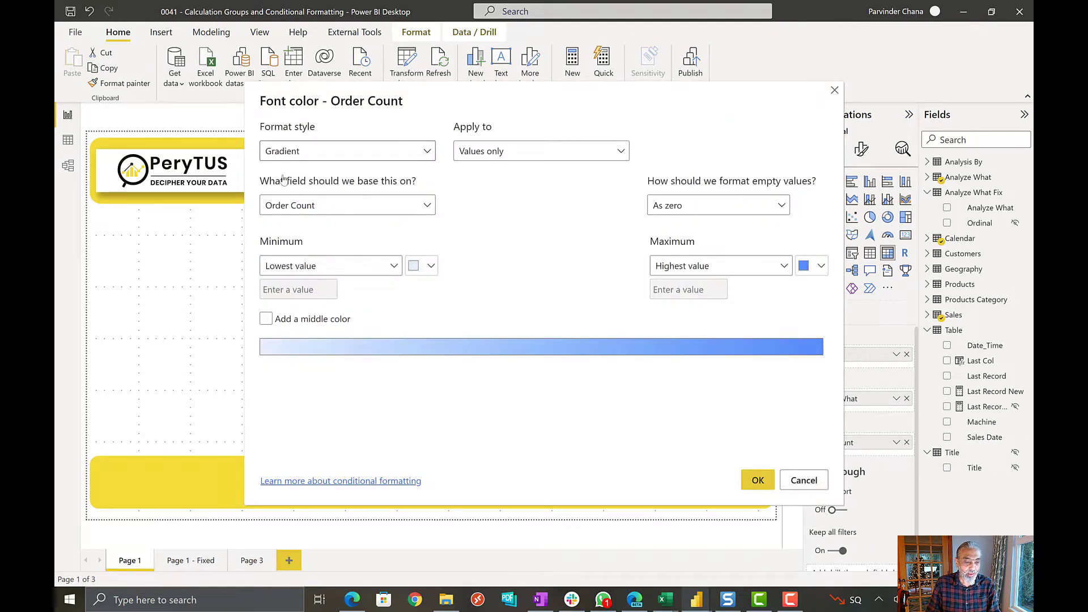
pyautogui.click(310, 207)
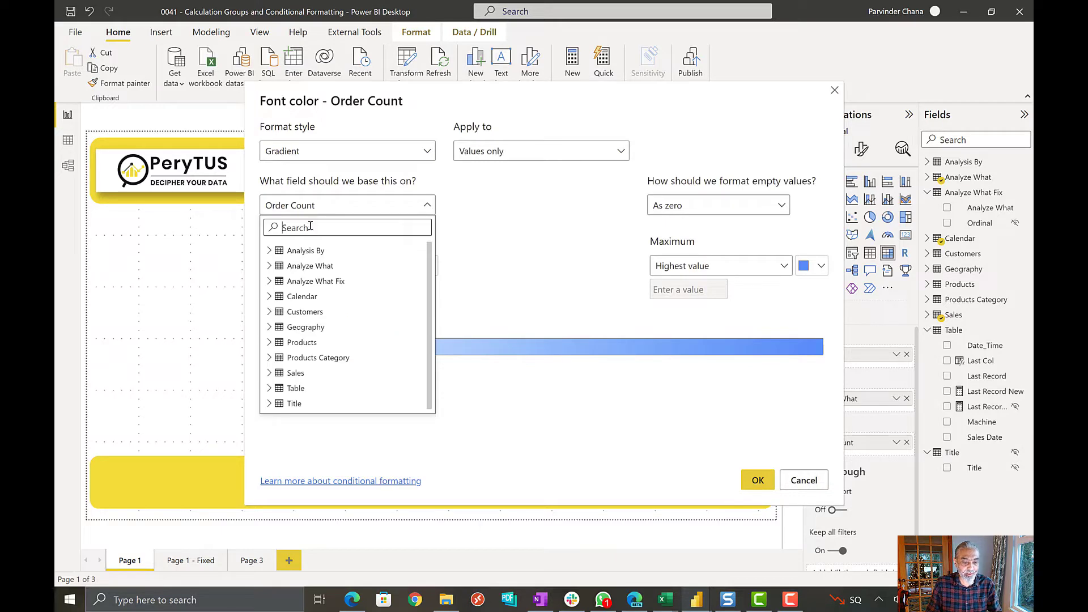
pyautogui.write('Sales')
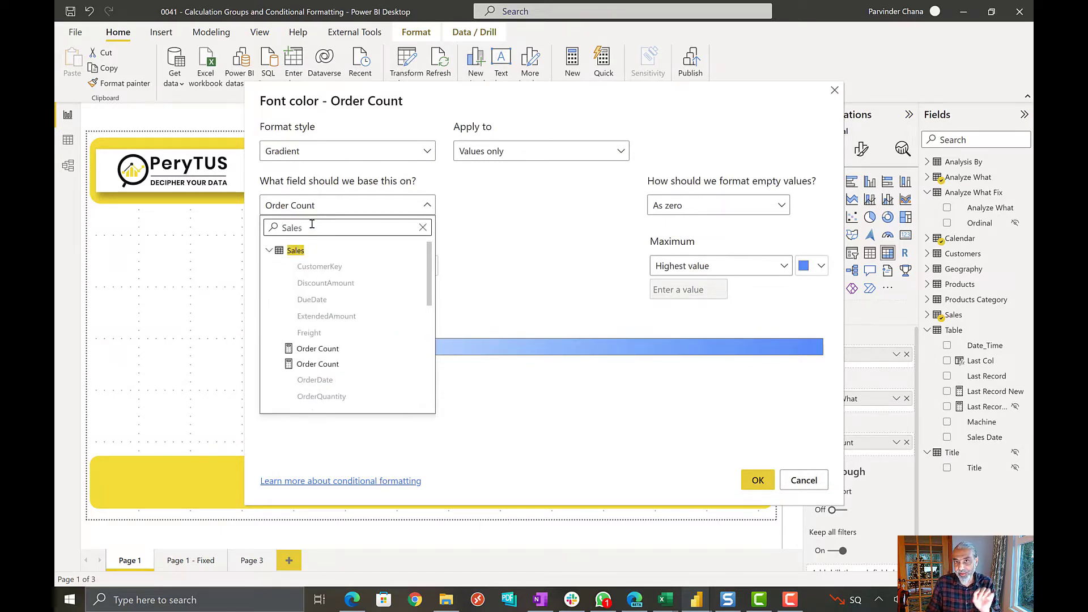
pyautogui.scroll(-1, 318, 349)
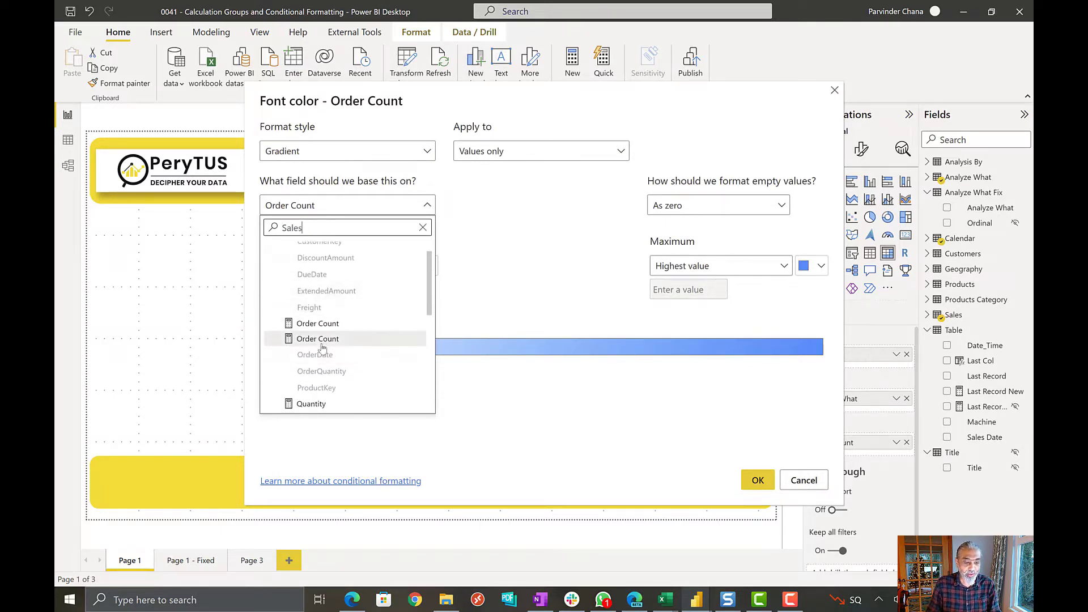
pyautogui.scroll(-2, 322, 349)
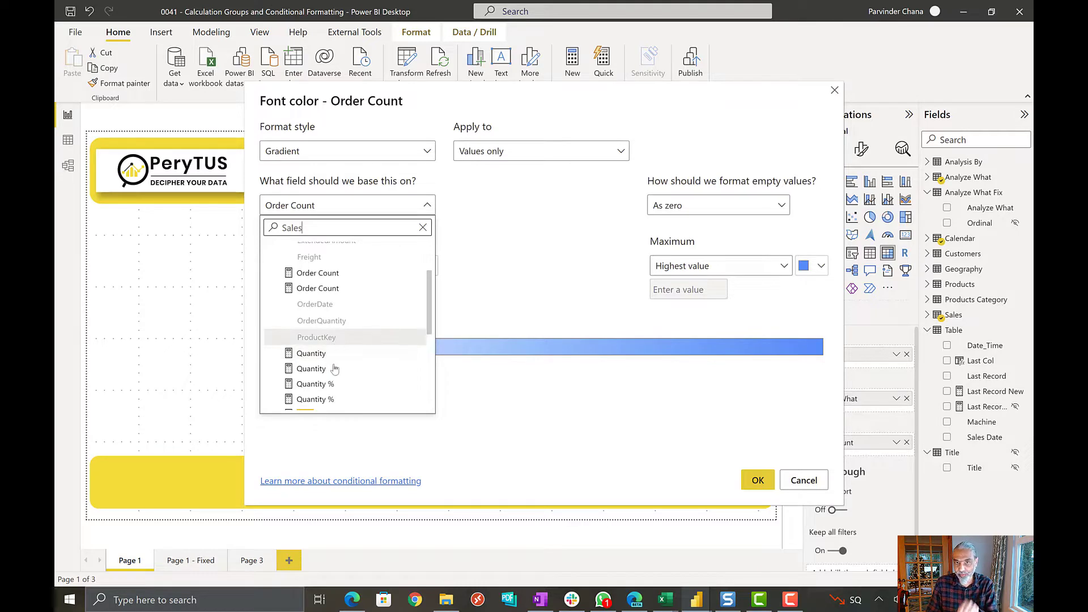
pyautogui.scroll(-2, 383, 340)
pyautogui.click(306, 363)
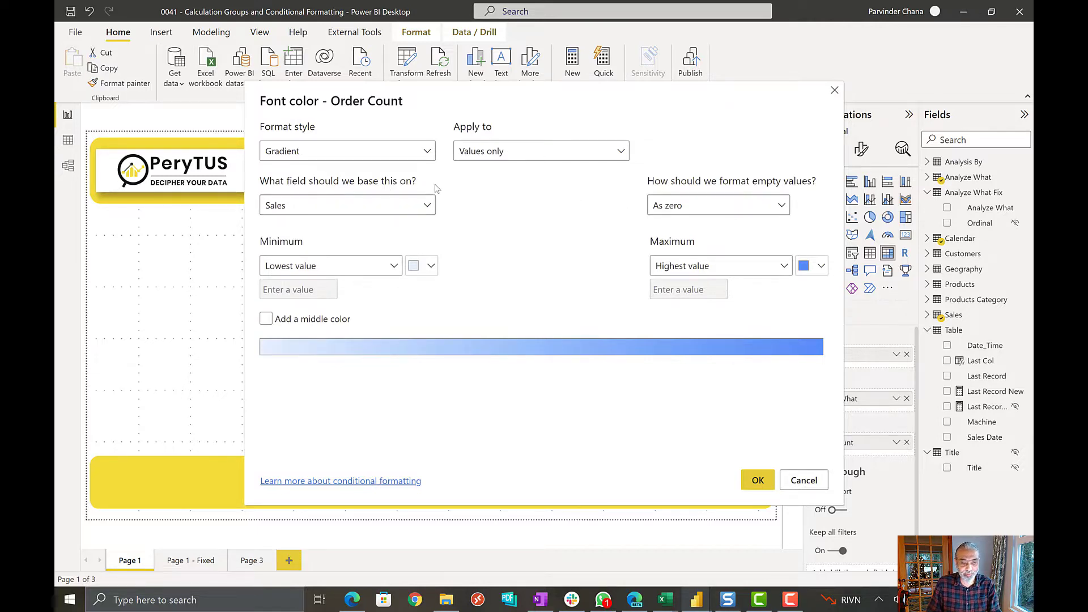
# Change the format style to Rules and color values >= 600000 and < Max blue, with the limits compared as numbers.
pyautogui.click(388, 150)
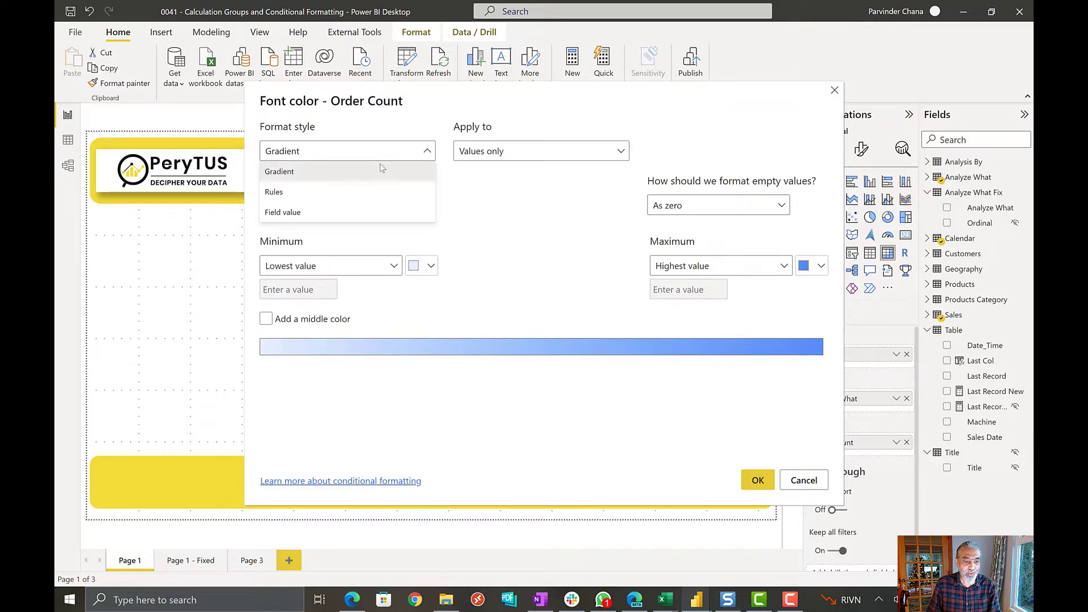
pyautogui.click(344, 192)
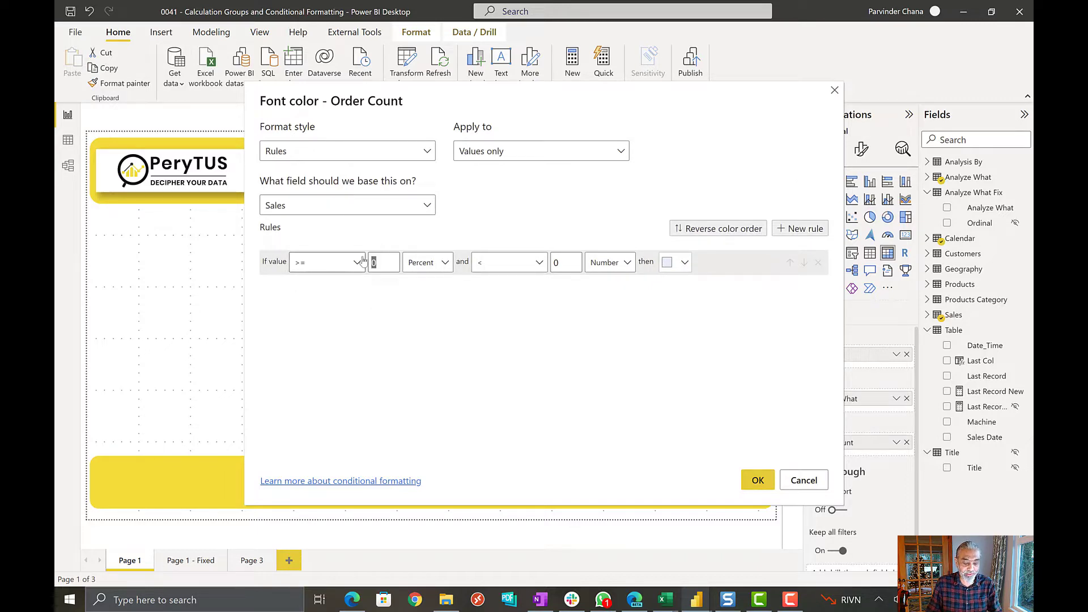
pyautogui.write('600000')
pyautogui.click(420, 262)
pyautogui.click(420, 285)
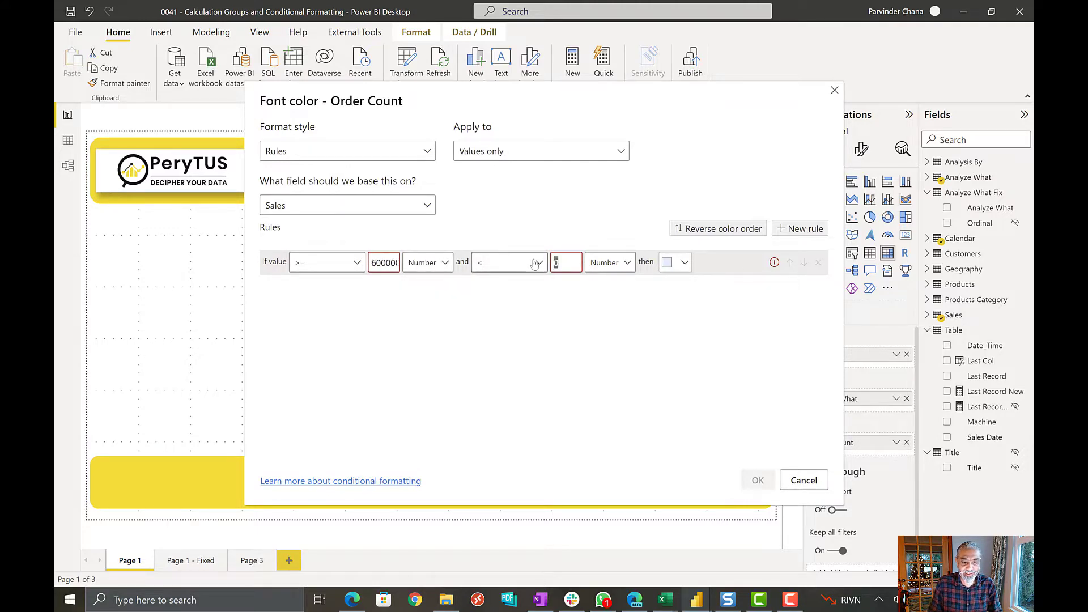
pyautogui.press('BackSpace')
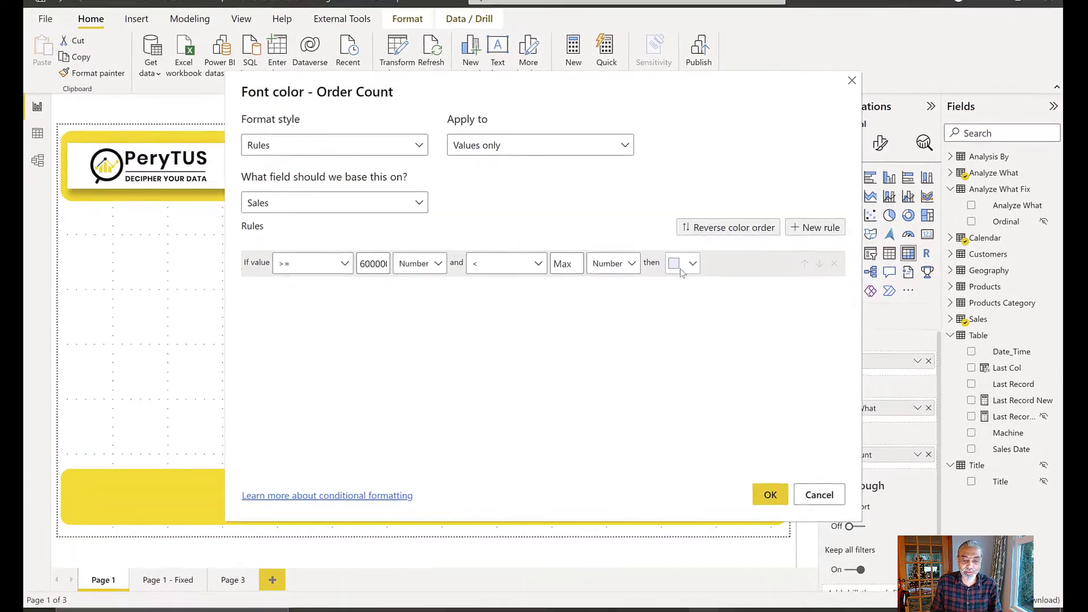
pyautogui.click(674, 267)
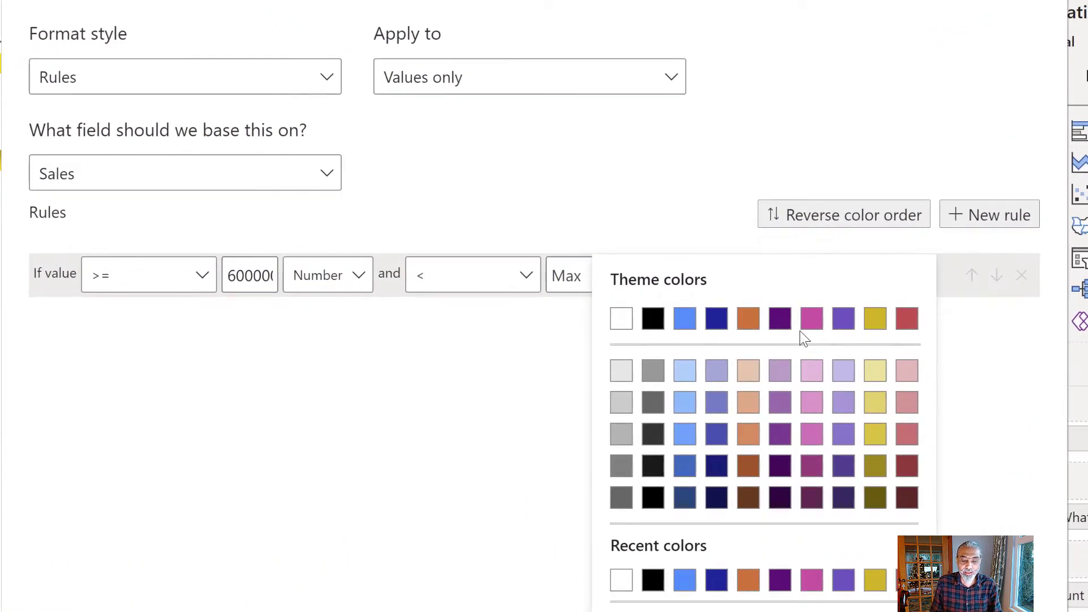
pyautogui.click(685, 319)
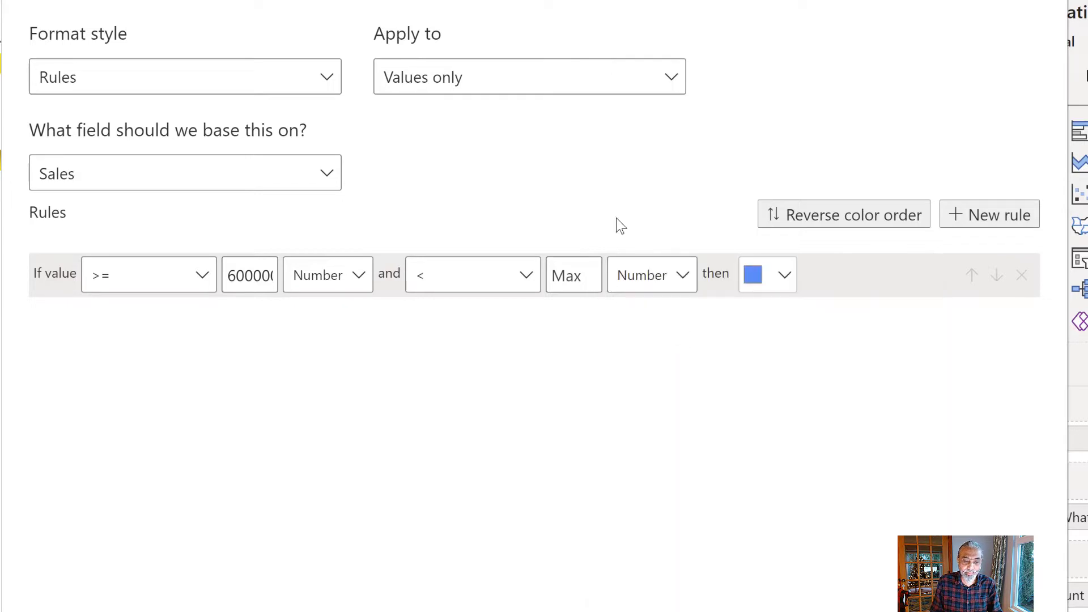
# Add a second rule coloring values >= 400000 and < 60000 dark purple, with both limits as numbers.
pyautogui.click(962, 214)
pyautogui.doubleClick(225, 319)
pyautogui.write('400000')
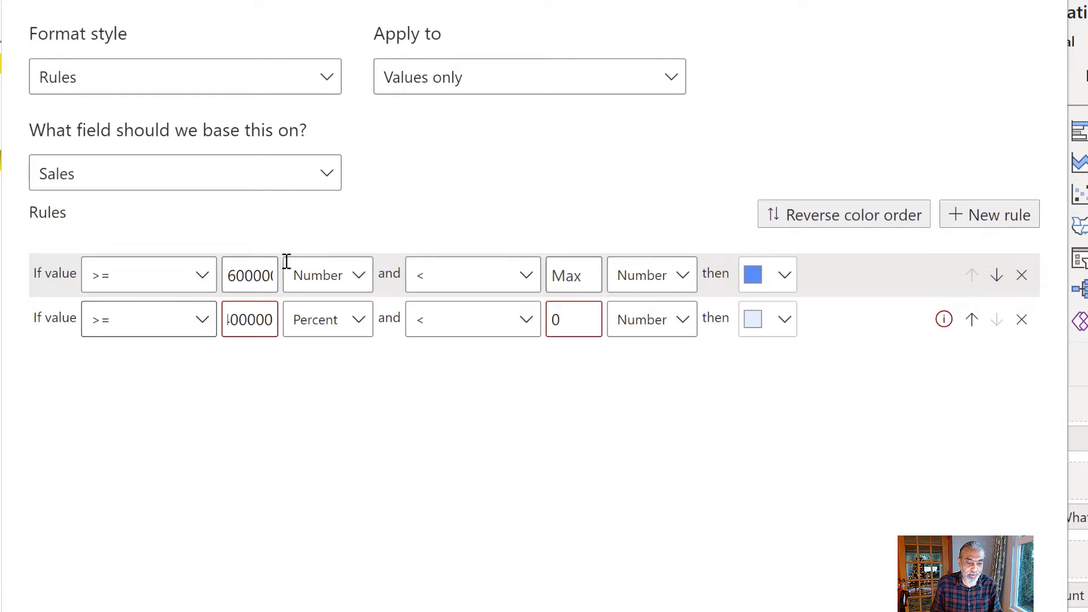
pyautogui.click(322, 330)
pyautogui.click(319, 361)
pyautogui.doubleClick(556, 319)
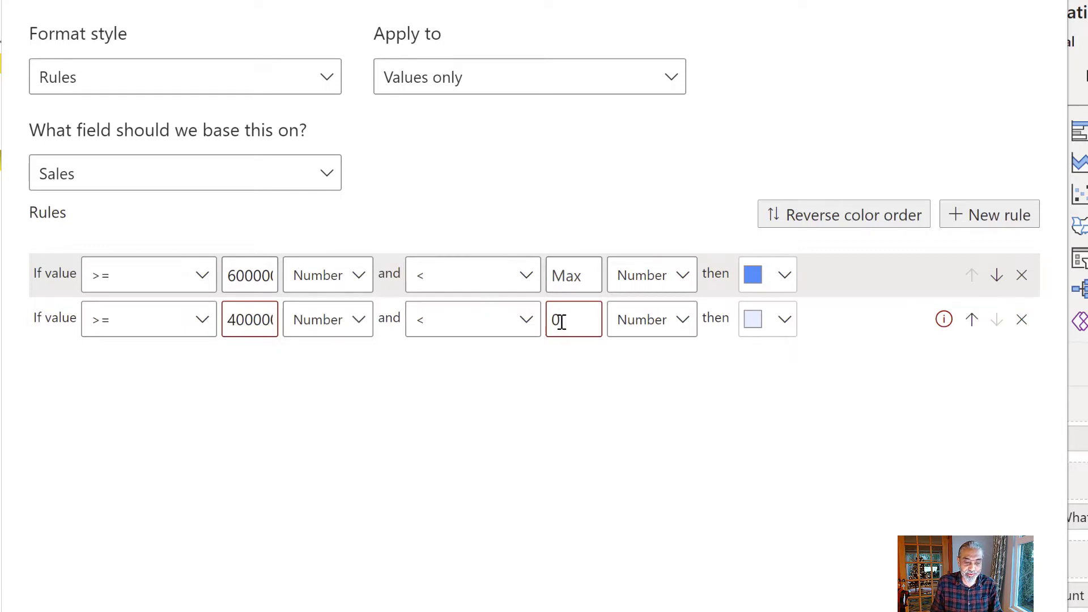
pyautogui.write('6')
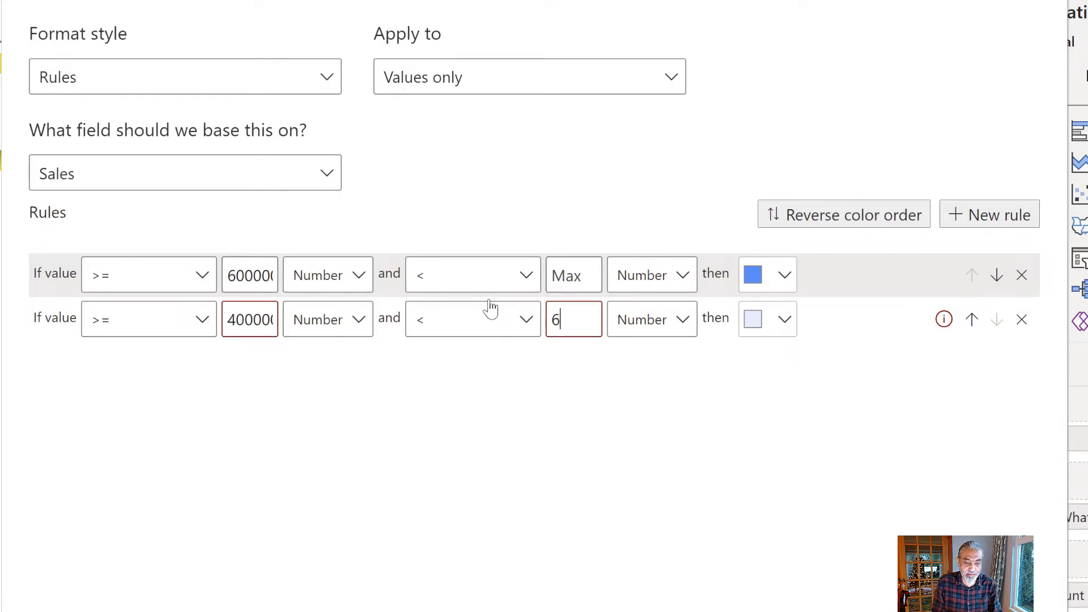
pyautogui.write('0000')
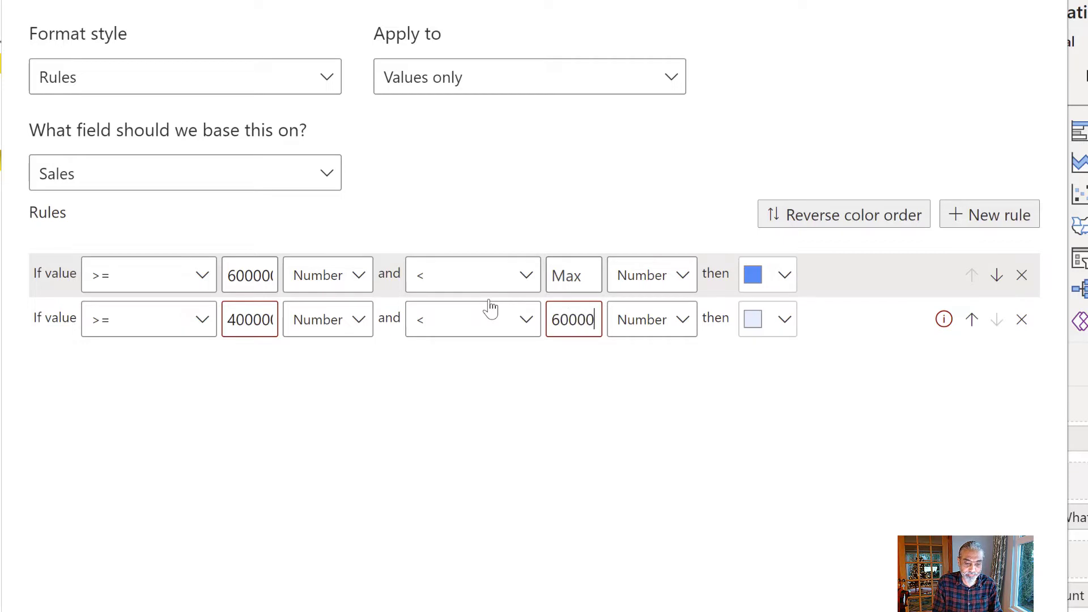
pyautogui.click(769, 319)
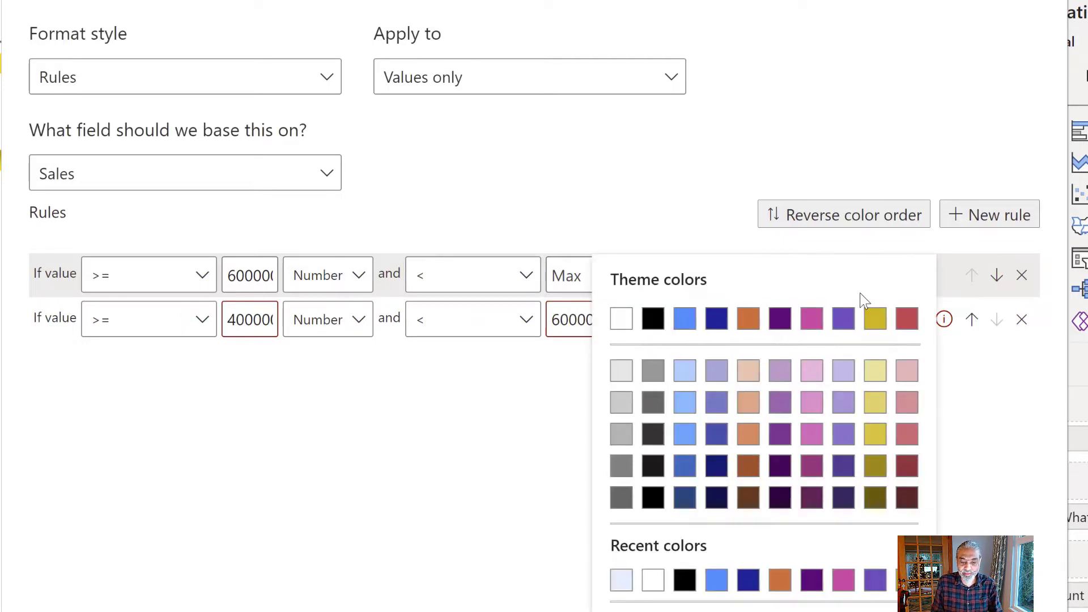
pyautogui.click(781, 319)
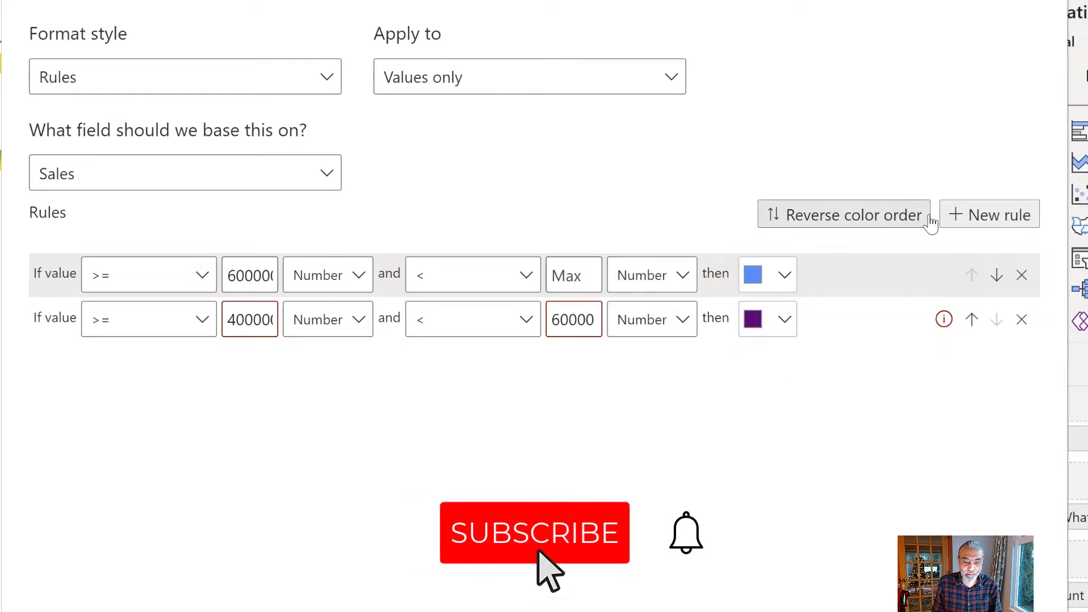
# Add a third rule coloring values >= Min and < 400000 red, with both limits as numbers.
pyautogui.click(976, 219)
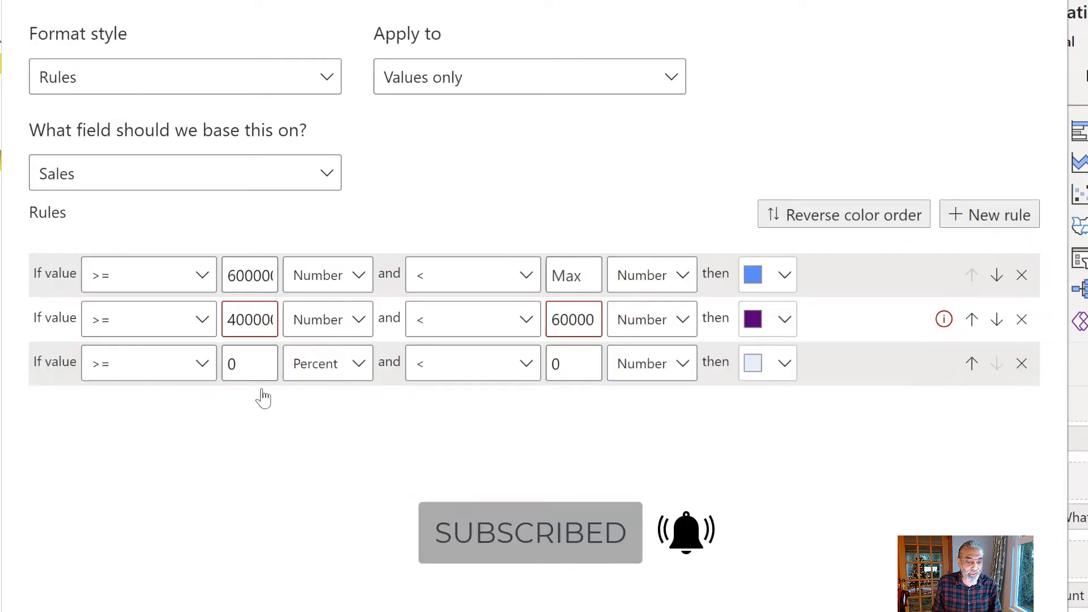
pyautogui.click(235, 363)
pyautogui.doubleClick(215, 364)
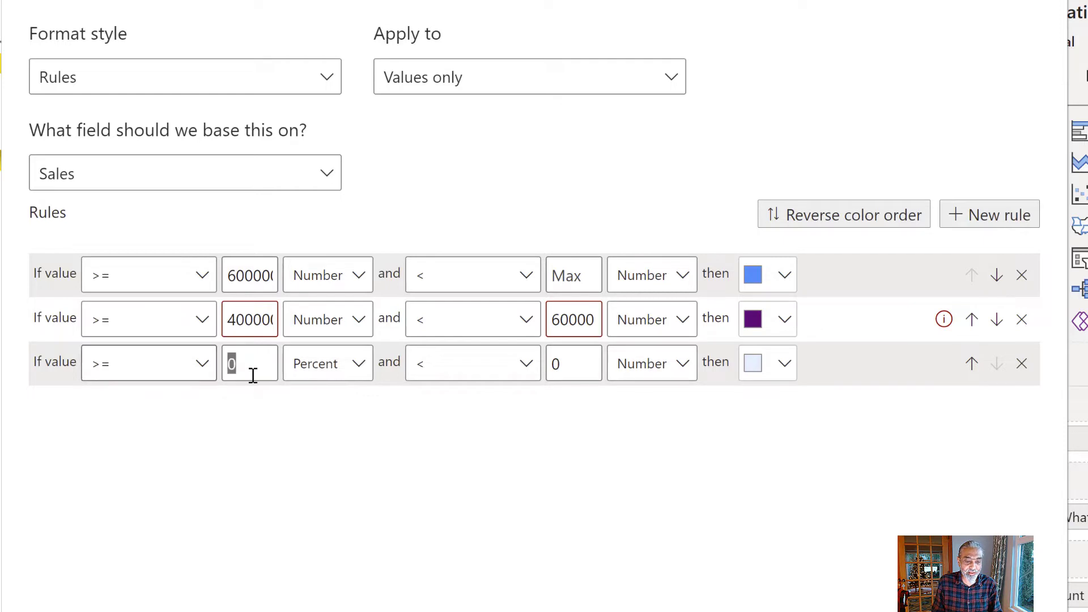
pyautogui.write('Min')
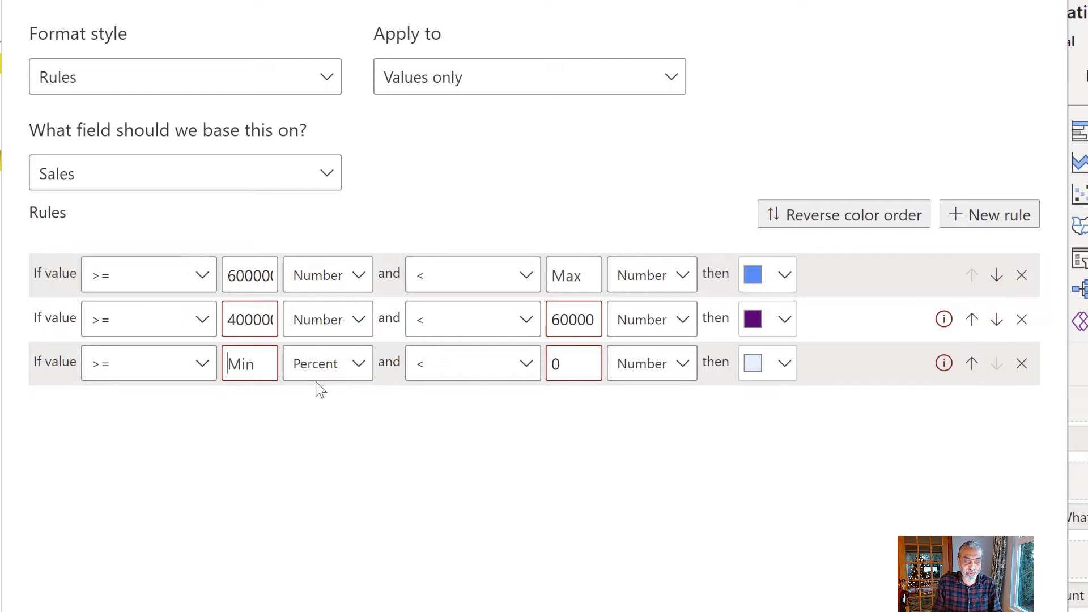
pyautogui.click(346, 377)
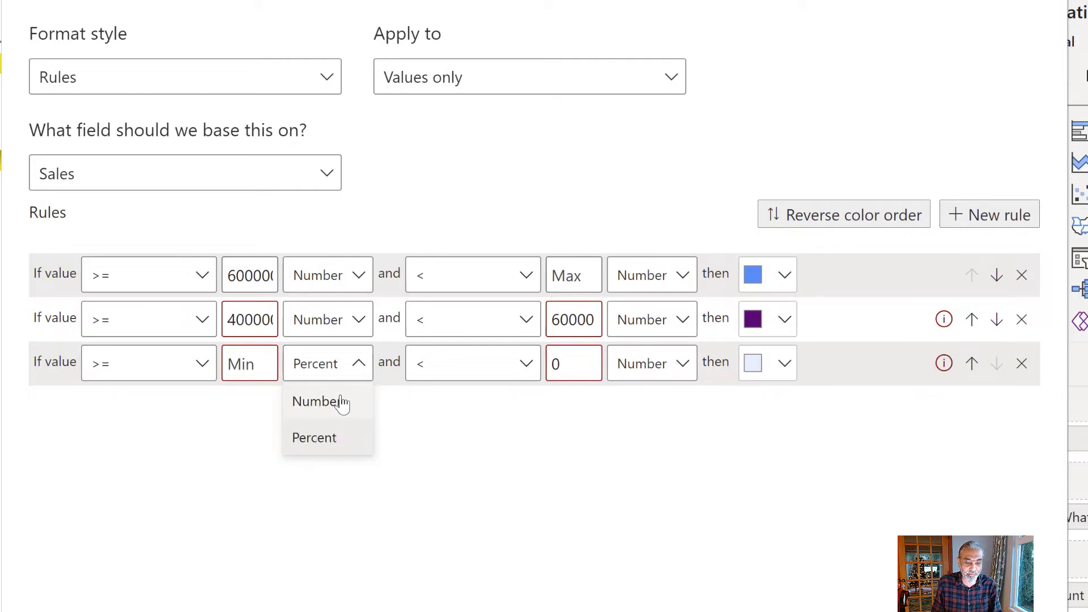
pyautogui.click(335, 400)
pyautogui.click(561, 366)
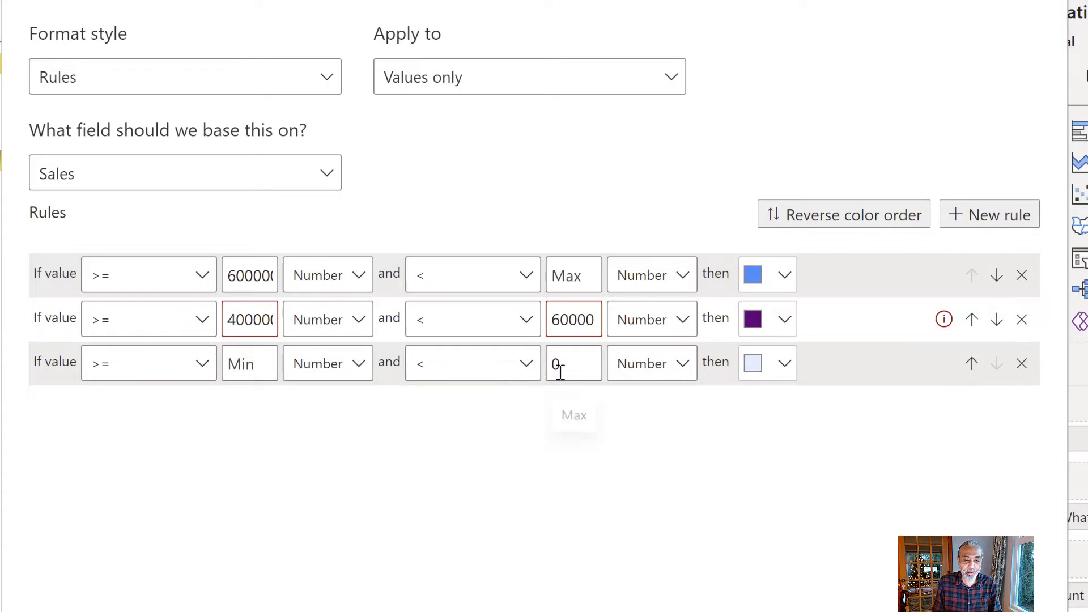
pyautogui.hotkey('ctrl', 'a')
pyautogui.write('40000')
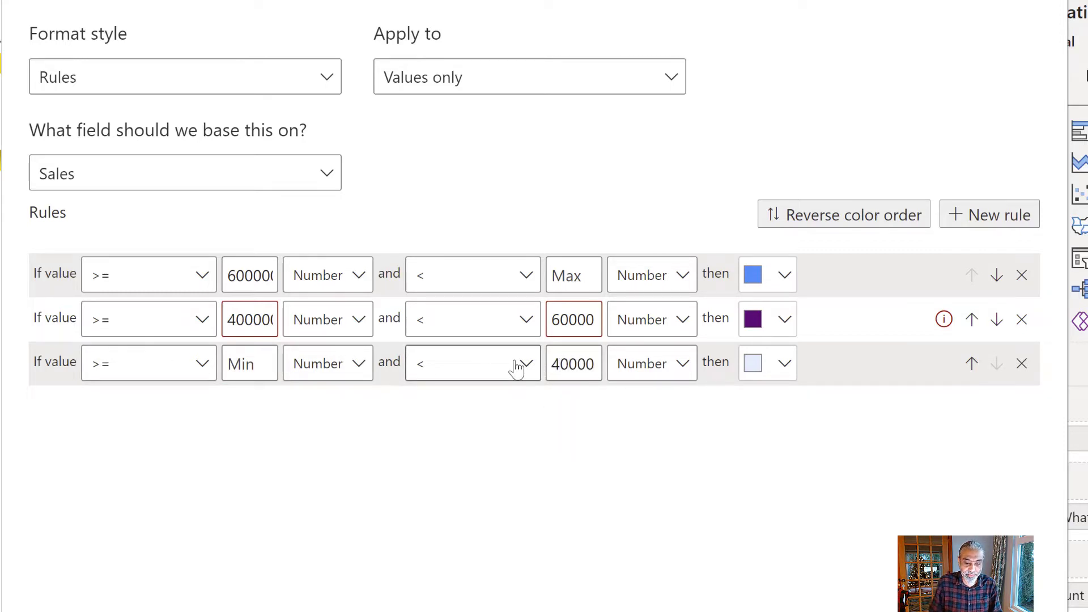
pyautogui.write('0')
pyautogui.click(785, 372)
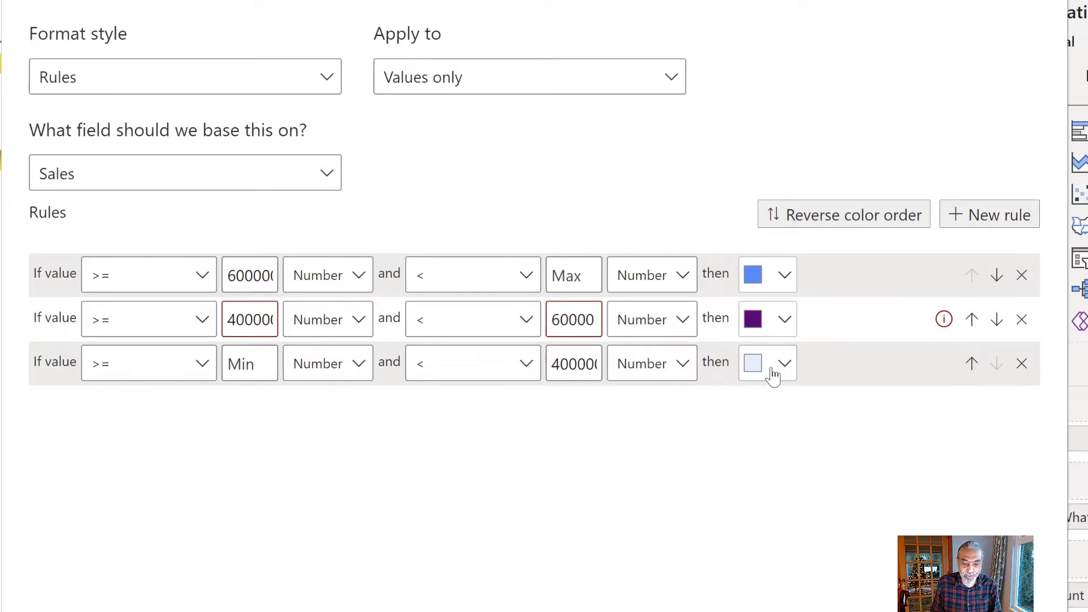
pyautogui.click(907, 20)
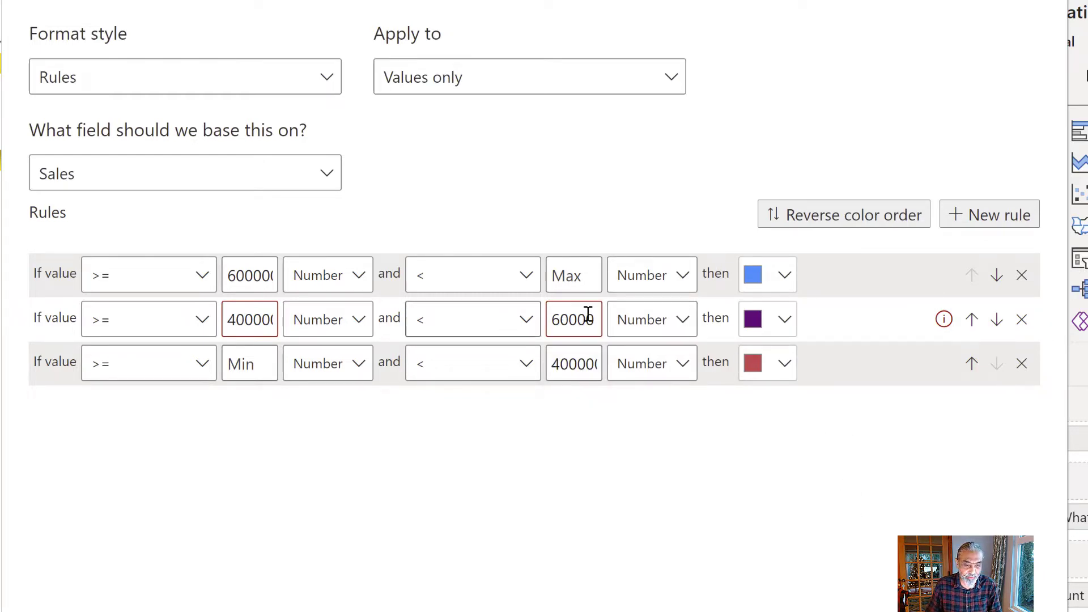
# Correct the dark purple rule's upper limit to 600000 and apply the font color formatting.
pyautogui.moveTo(588, 320); pyautogui.dragTo(598, 321)
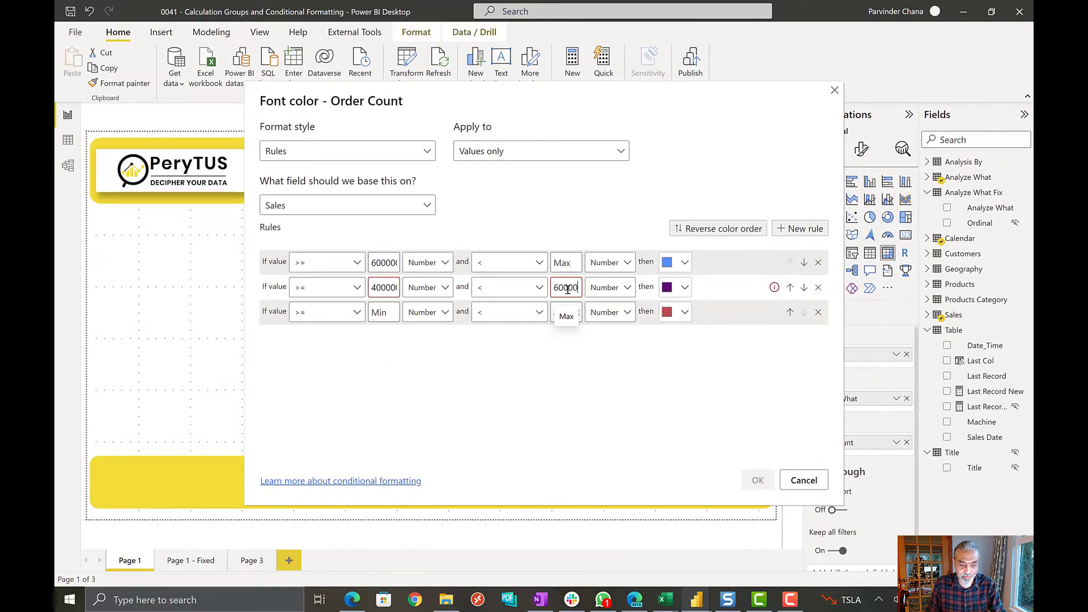
pyautogui.write('00')
pyautogui.click(612, 364)
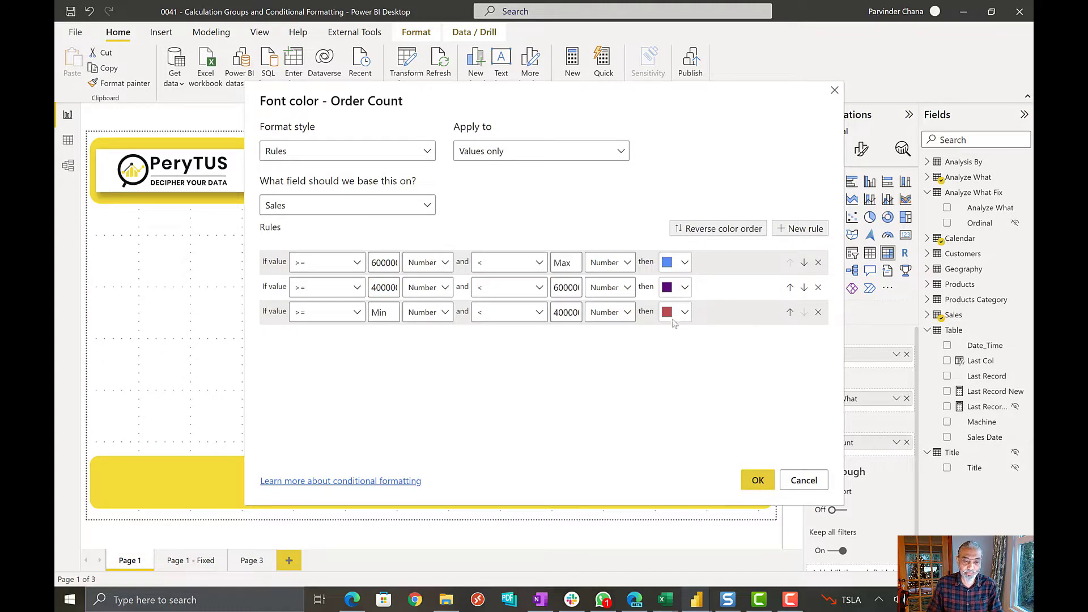
pyautogui.click(770, 484)
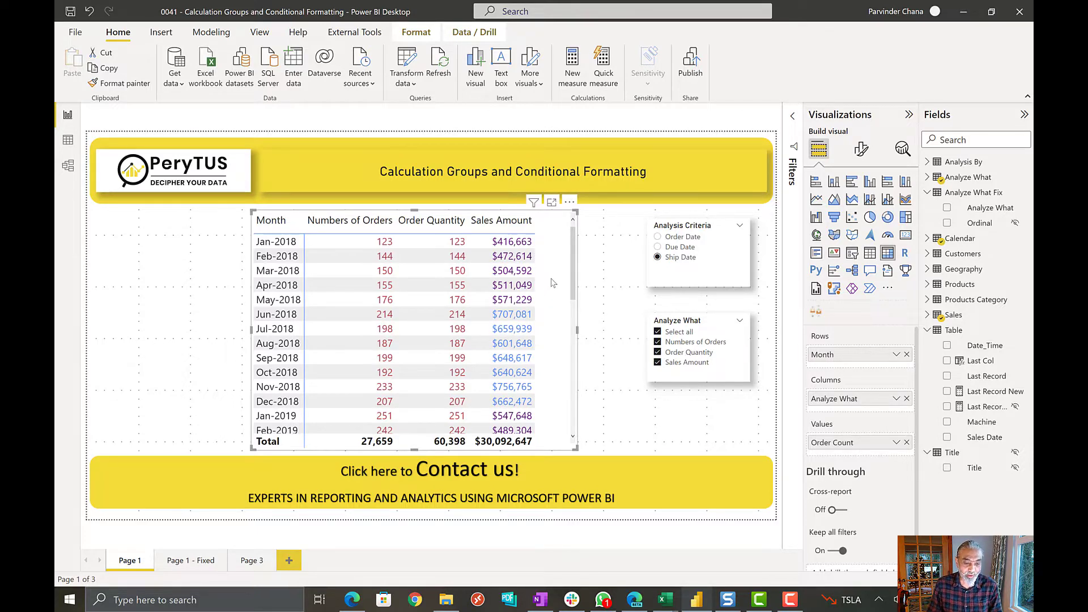
# Examine the font colors in all three columns of the matrix in focus mode, down to the last months, and return to the report.
pyautogui.click(552, 204)
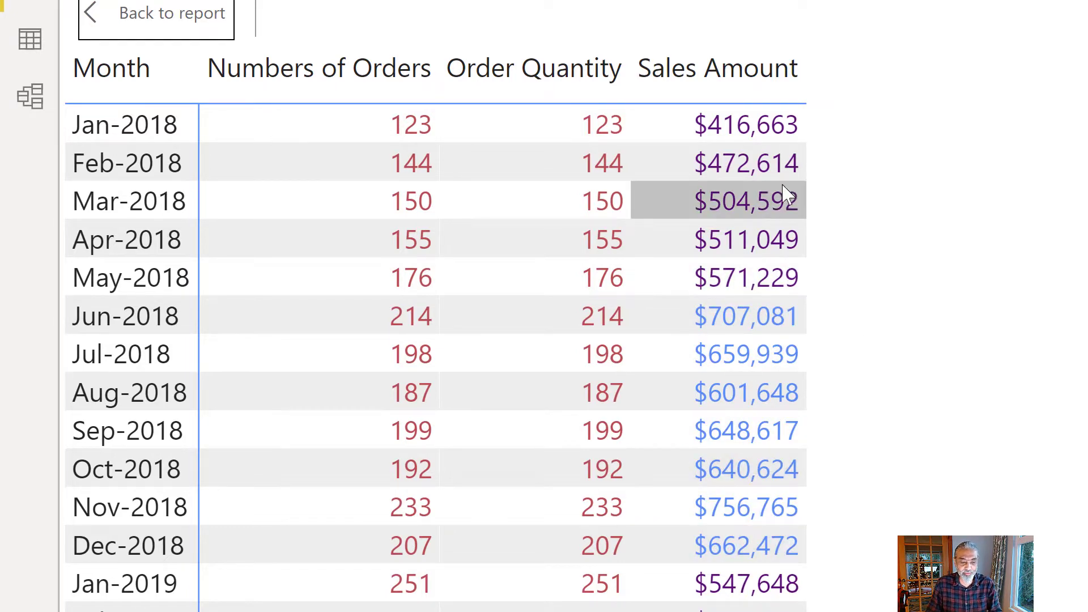
pyautogui.scroll(-10, 782, 316)
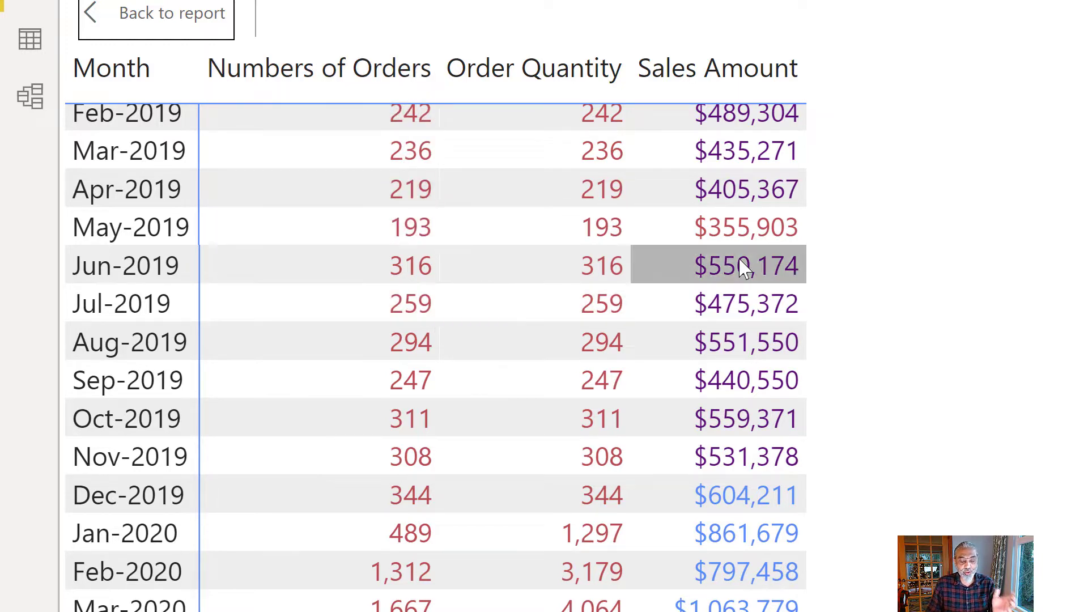
pyautogui.moveTo(745, 269)
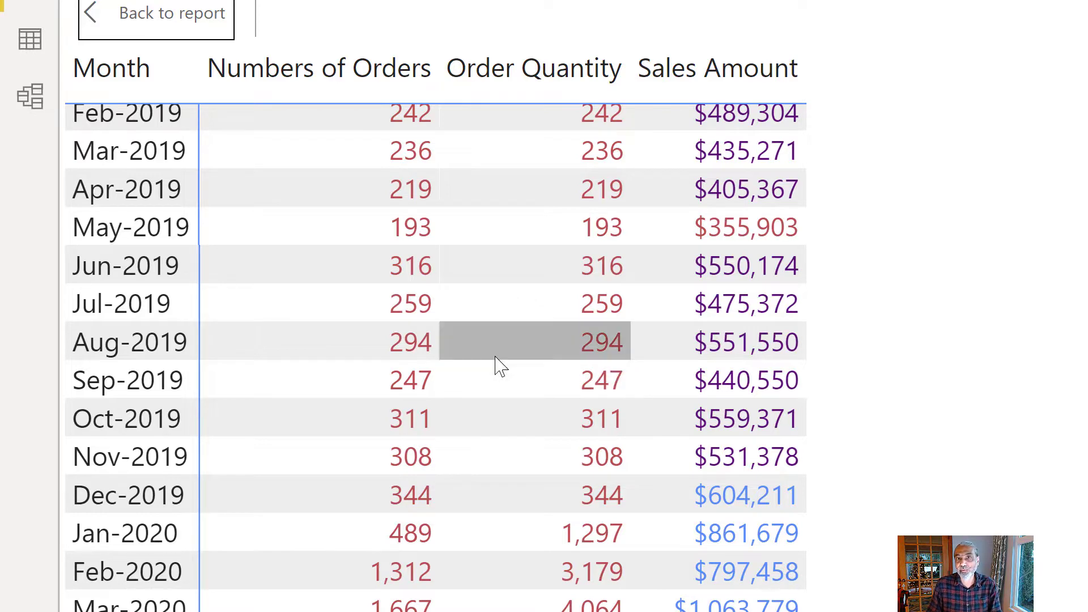
pyautogui.scroll(-3, 418, 253)
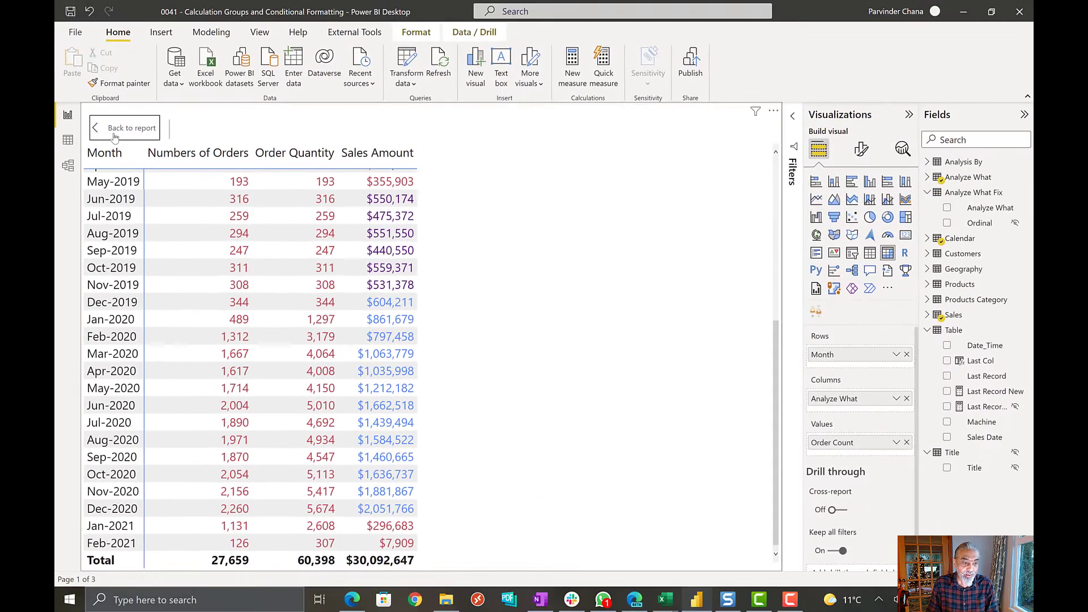
pyautogui.click(118, 124)
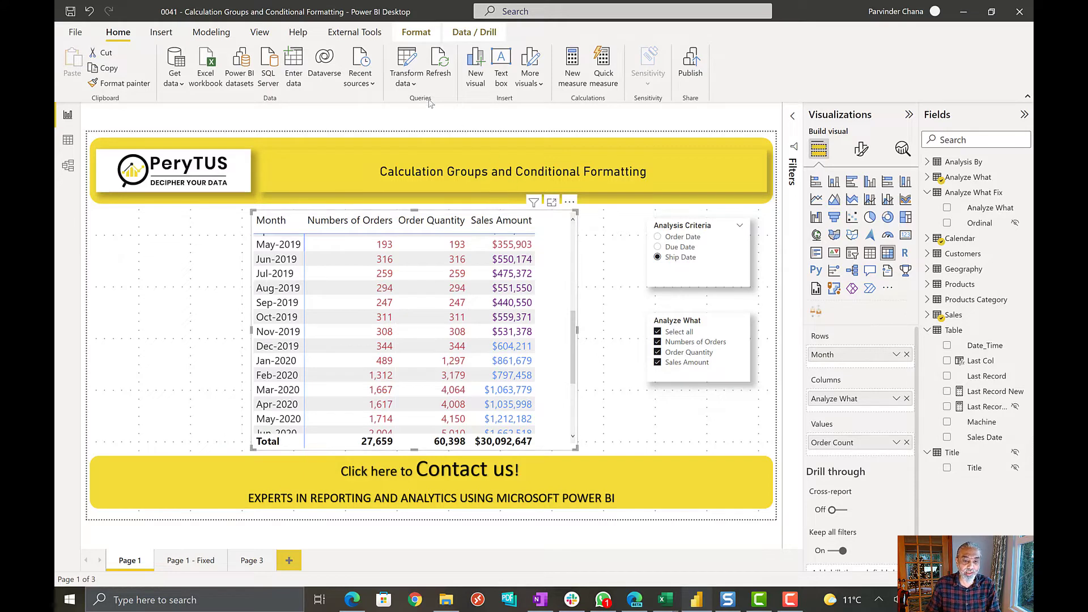
# Open the model in Tabular Editor and list the calculation items of the Analyze What Fix table.
pyautogui.click(355, 33)
pyautogui.click(158, 84)
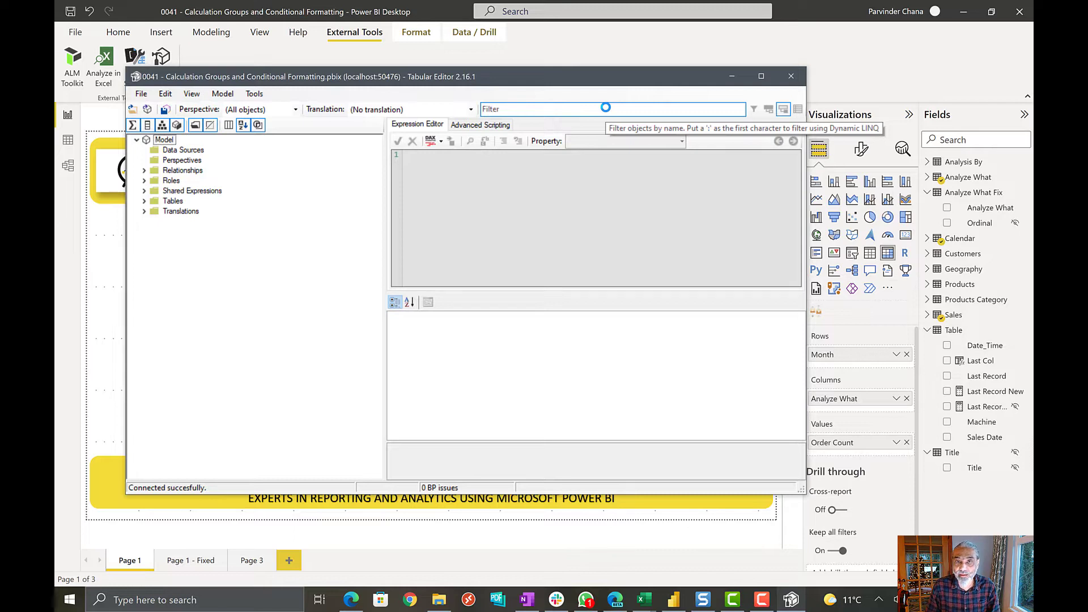
pyautogui.click(144, 201)
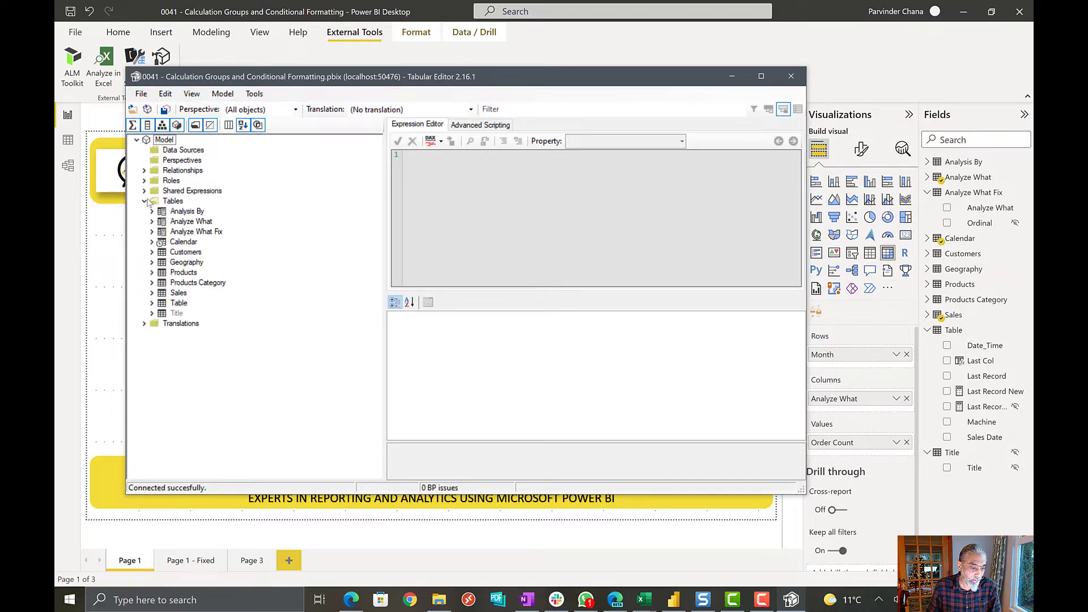
pyautogui.click(152, 229)
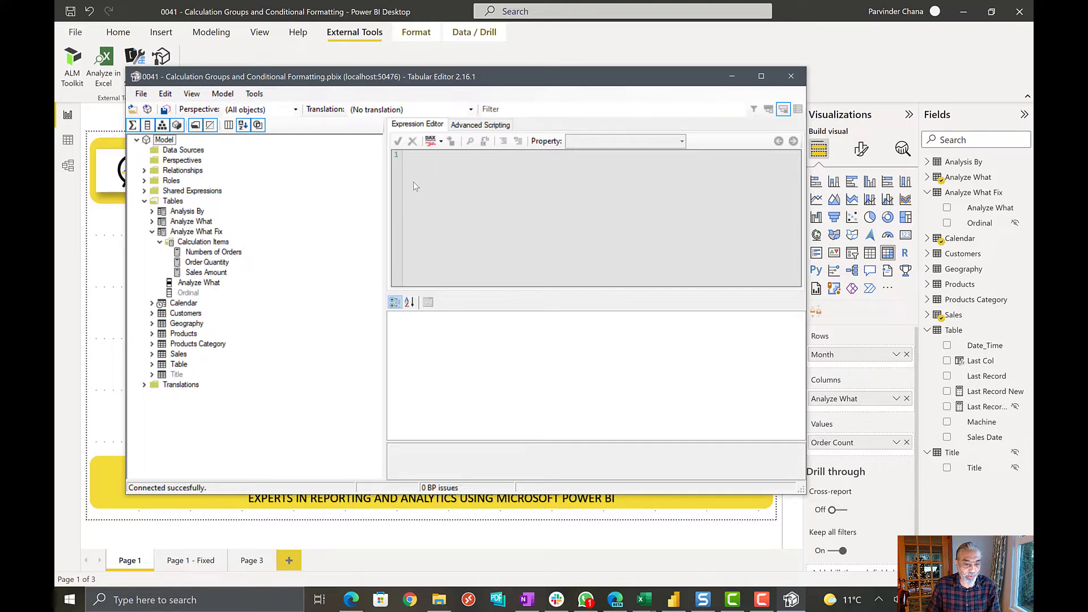
# Switch back to Power BI Desktop and review the name and formula of the Sales - Conditional Format measure.
pyautogui.click(564, 54)
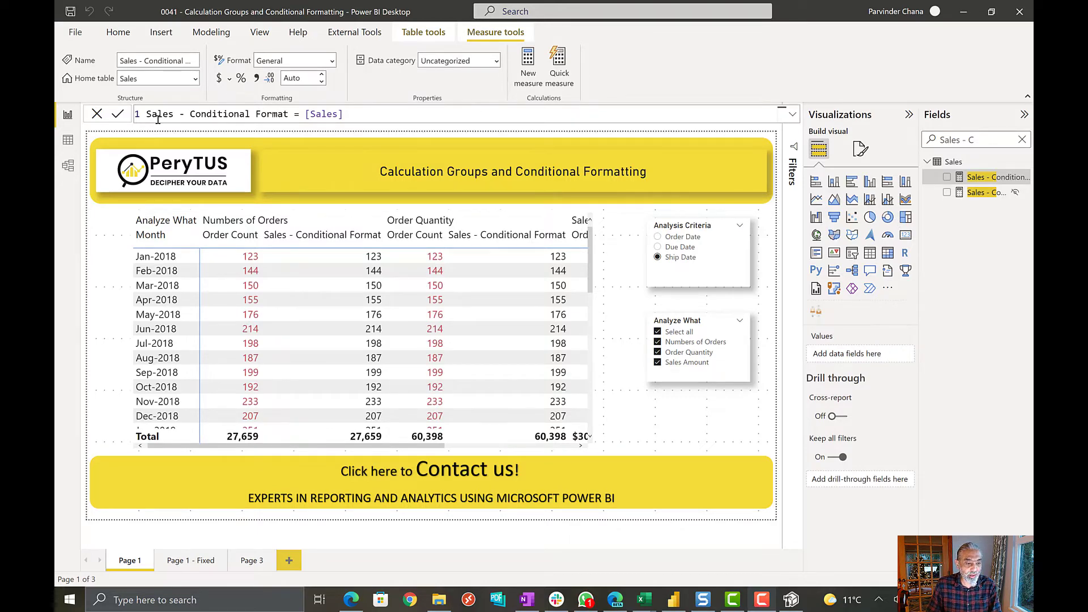
pyautogui.click(275, 112)
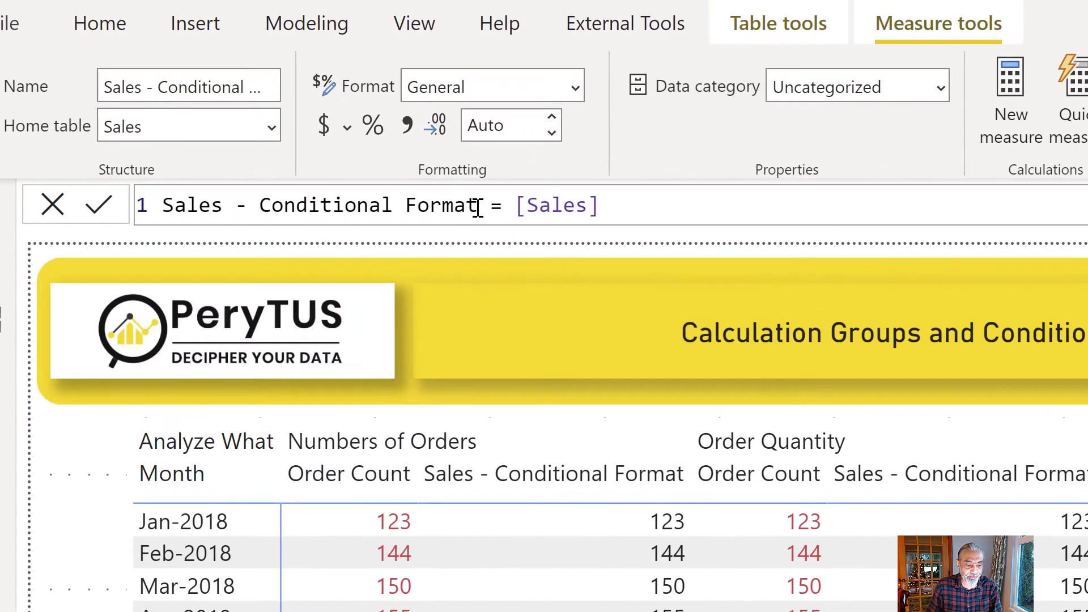
pyautogui.moveTo(288, 113); pyautogui.dragTo(180, 116)
pyautogui.moveTo(237, 212); pyautogui.dragTo(233, 212)
pyautogui.click(644, 209)
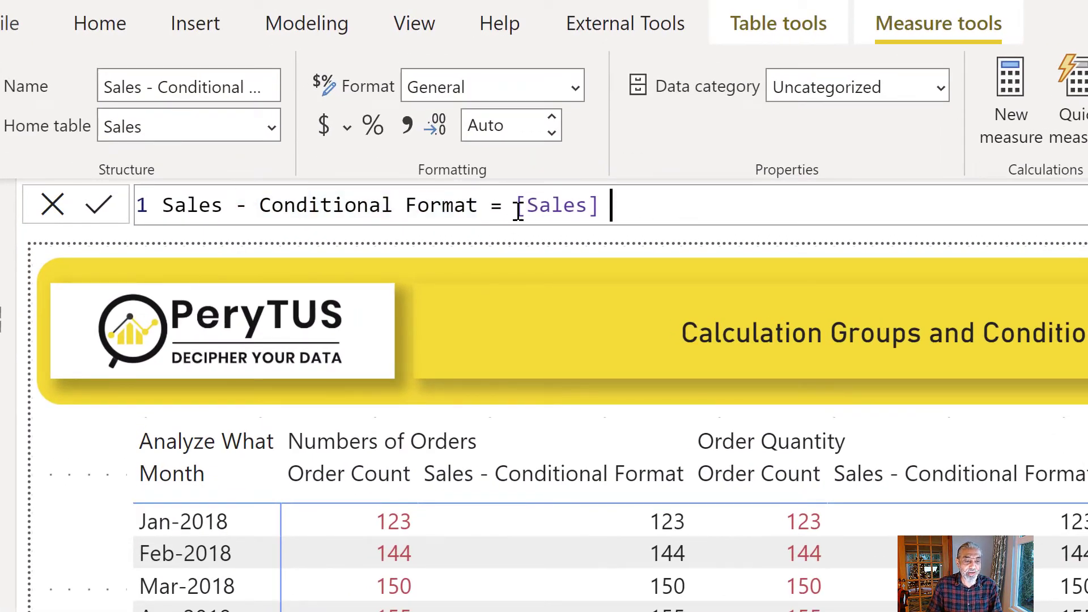
pyautogui.moveTo(515, 209); pyautogui.dragTo(621, 212)
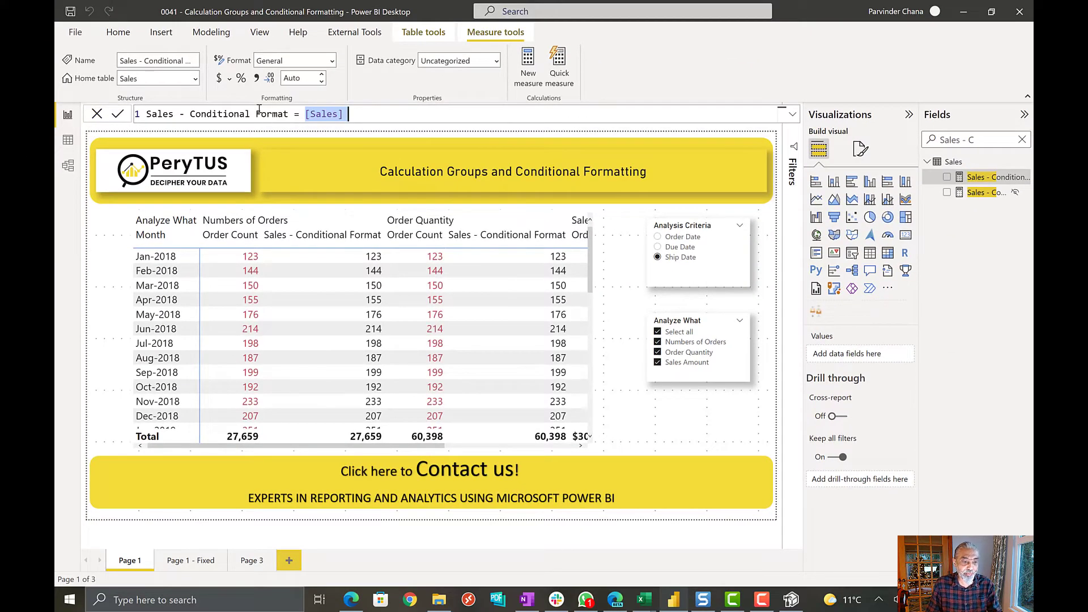
pyautogui.click(273, 114)
pyautogui.click(293, 113)
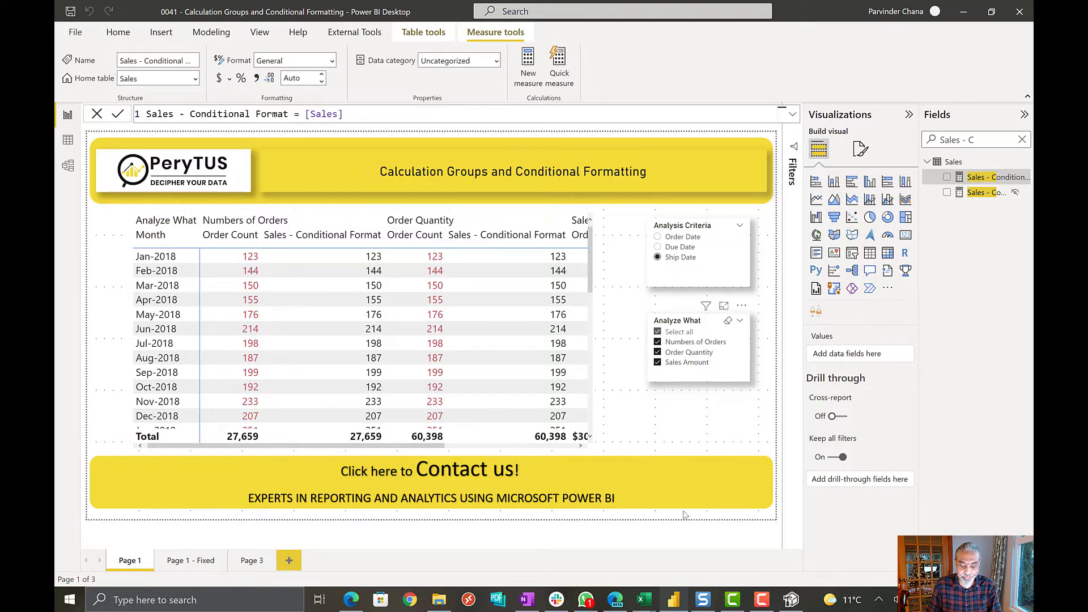
# Switch to Tabular Editor and examine how the Numbers of Orders calculation item handles the Sales - Conditional Format measure.
pyautogui.click(792, 602)
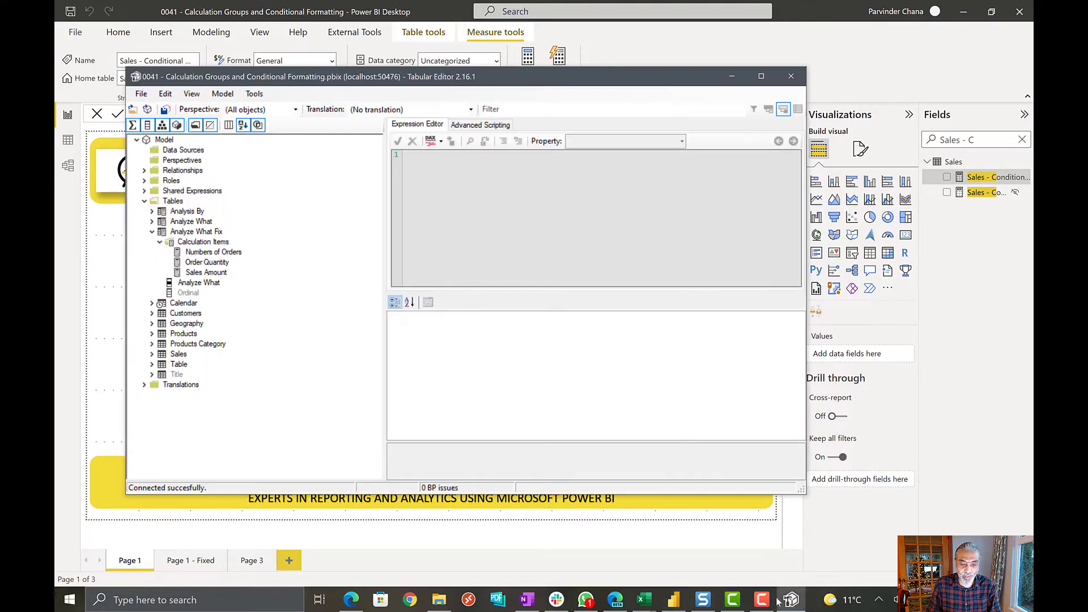
pyautogui.click(196, 232)
pyautogui.click(214, 253)
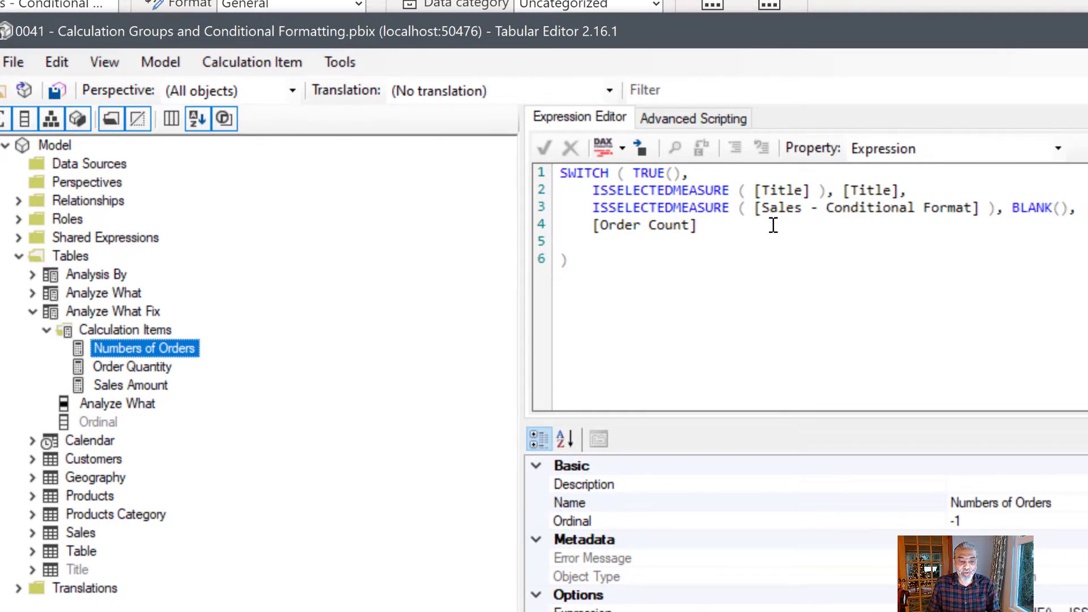
pyautogui.moveTo(697, 226); pyautogui.dragTo(838, 214)
pyautogui.moveTo(756, 214); pyautogui.dragTo(1004, 210)
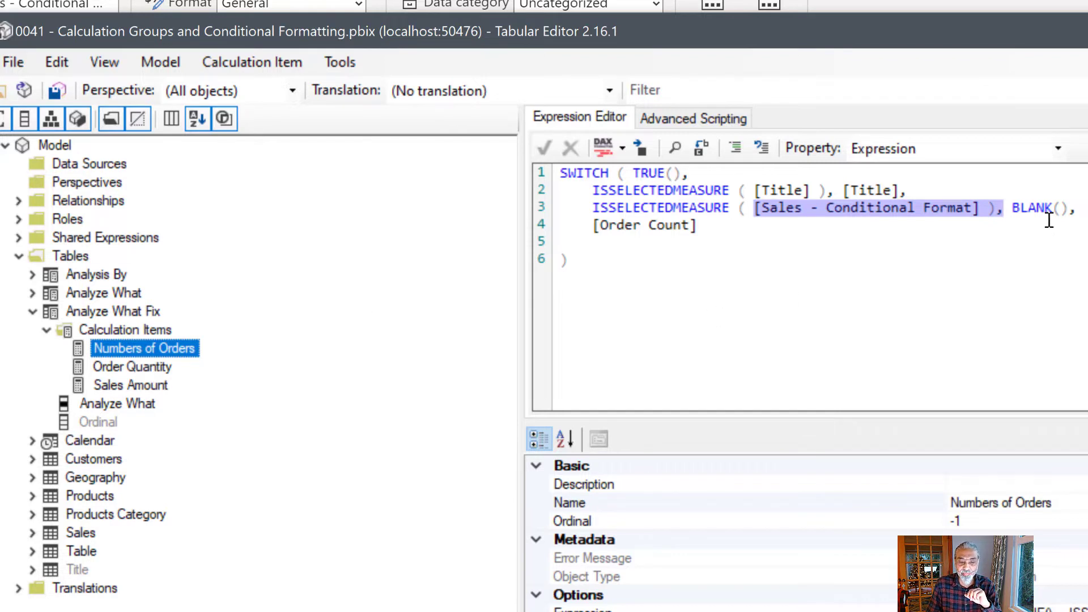
pyautogui.moveTo(1009, 193); pyautogui.dragTo(1068, 208)
pyautogui.click(757, 259)
# Compare the expressions of the Order Quantity and Sales Amount calculation items.
pyautogui.click(139, 367)
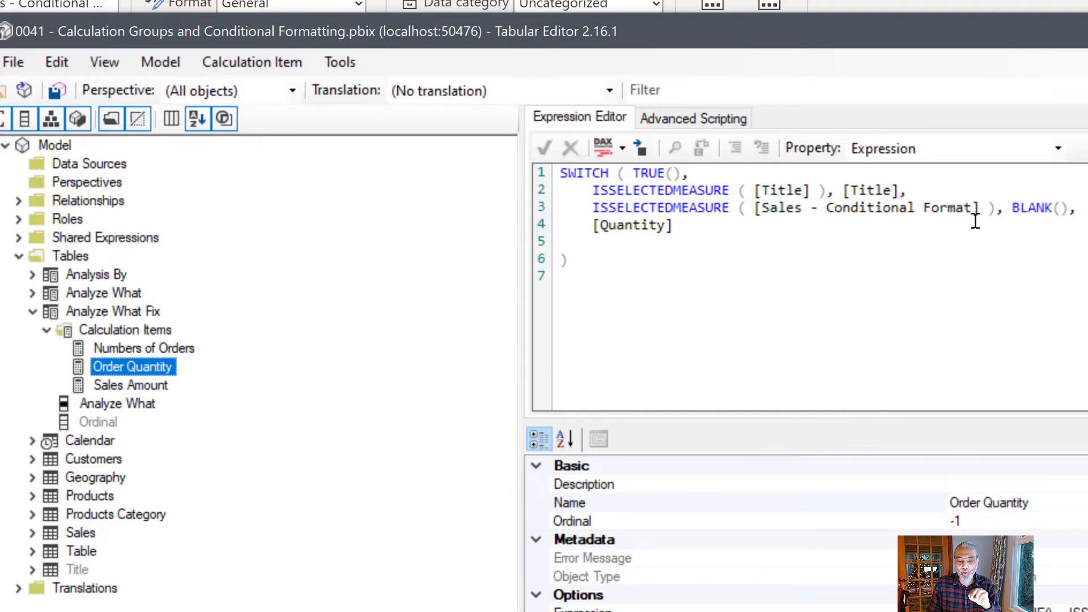
pyautogui.moveTo(1020, 209); pyautogui.dragTo(1071, 218)
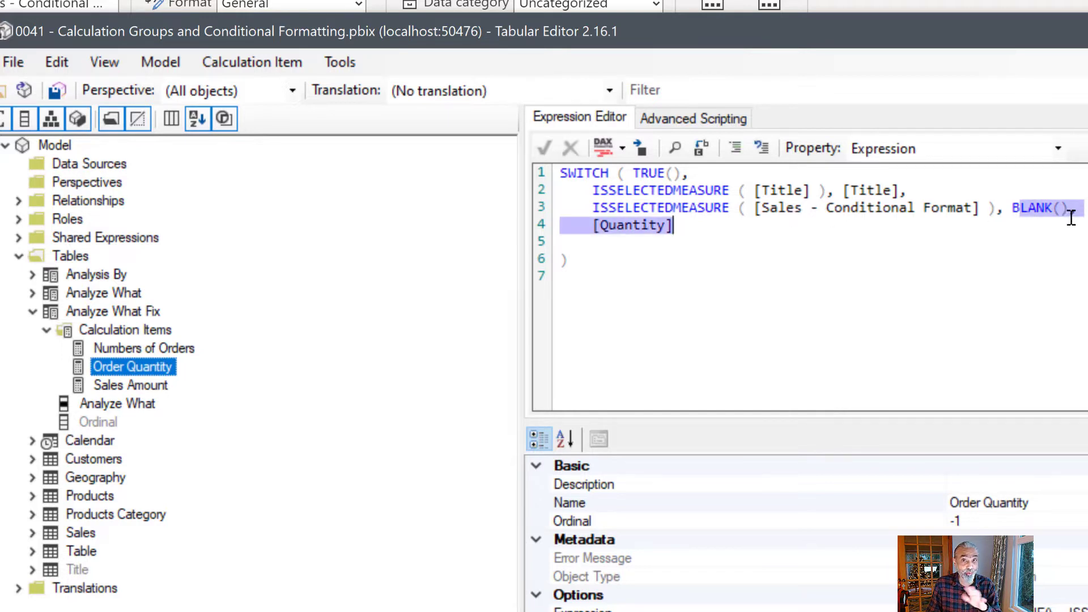
pyautogui.click(145, 386)
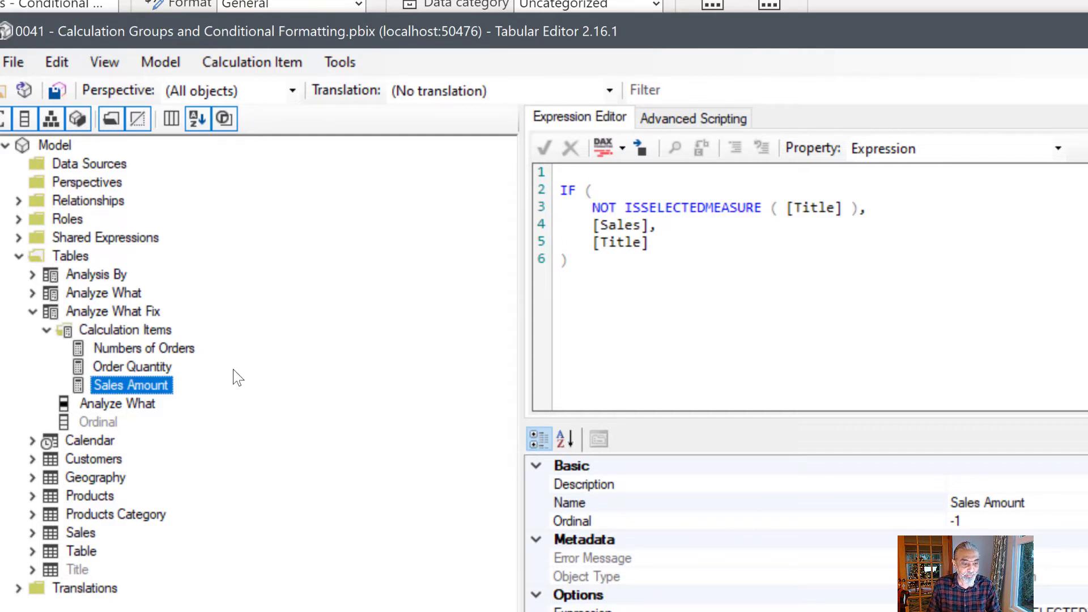
# Return to the Numbers of Orders expression and review its ISSELECTEDMEASURE condition for Sales - Conditional Format.
pyautogui.click(196, 350)
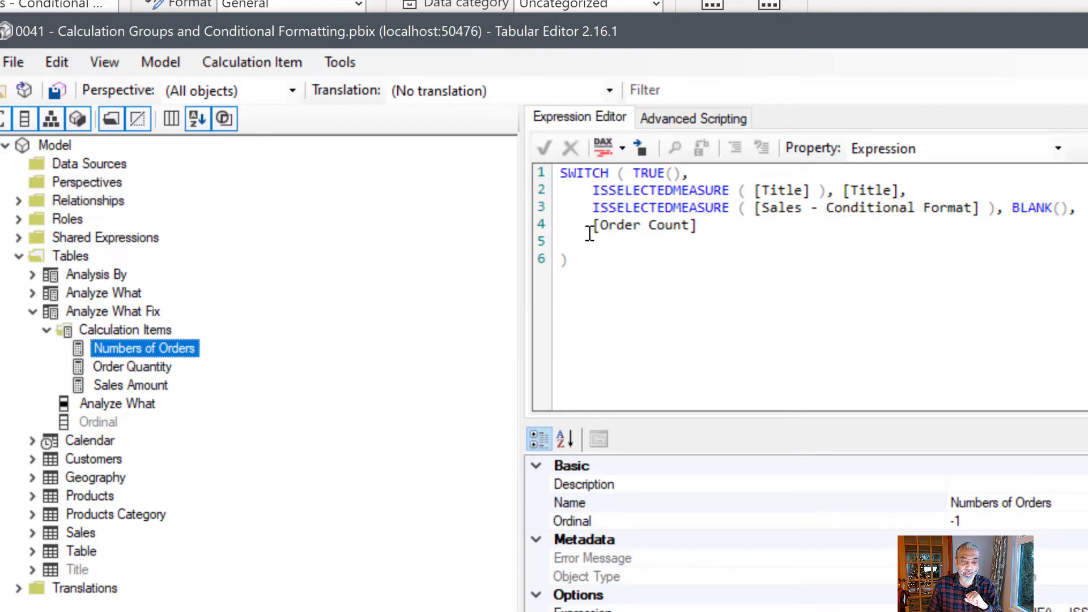
pyautogui.moveTo(591, 208); pyautogui.dragTo(964, 208)
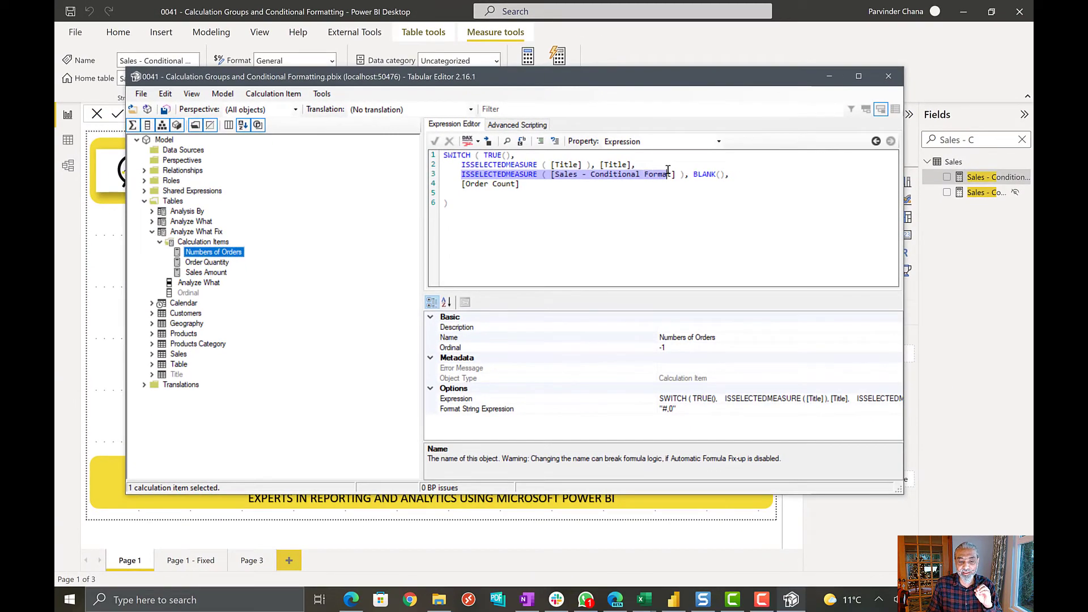
pyautogui.moveTo(668, 171); pyautogui.dragTo(722, 177)
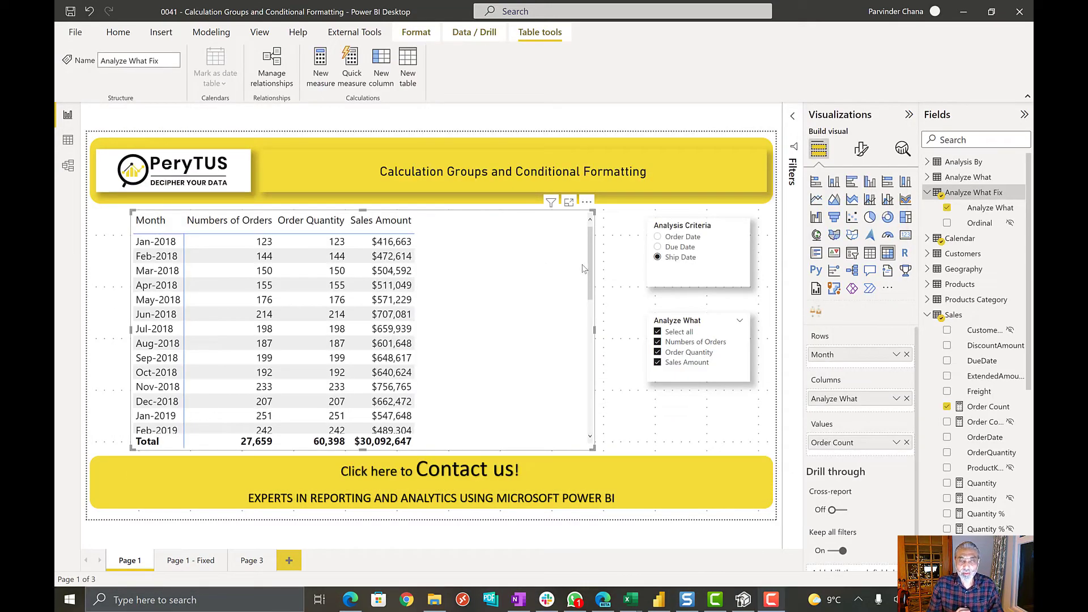
# Search the fields for "Sales - con" and add the Sales - Conditional Format measure to the matrix values below Order Count.
pyautogui.click(952, 140)
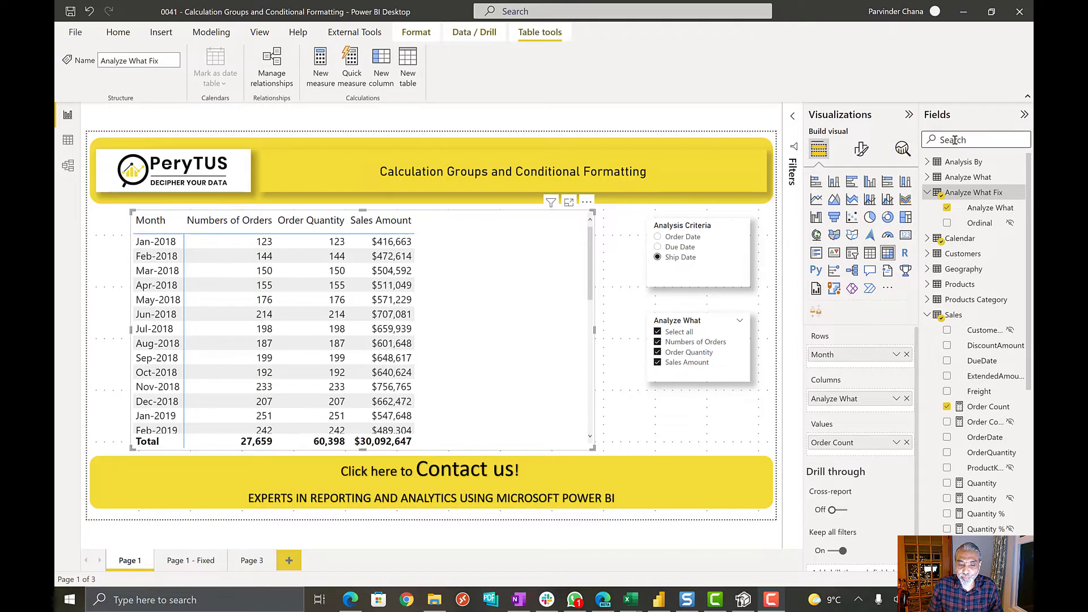
pyautogui.write('Sales')
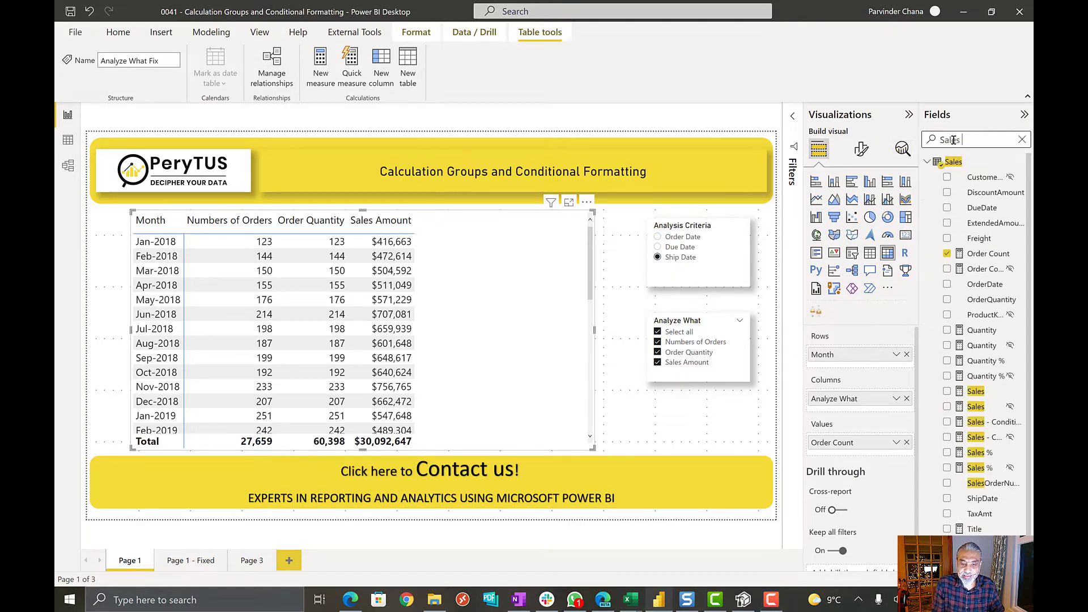
pyautogui.write(' - con')
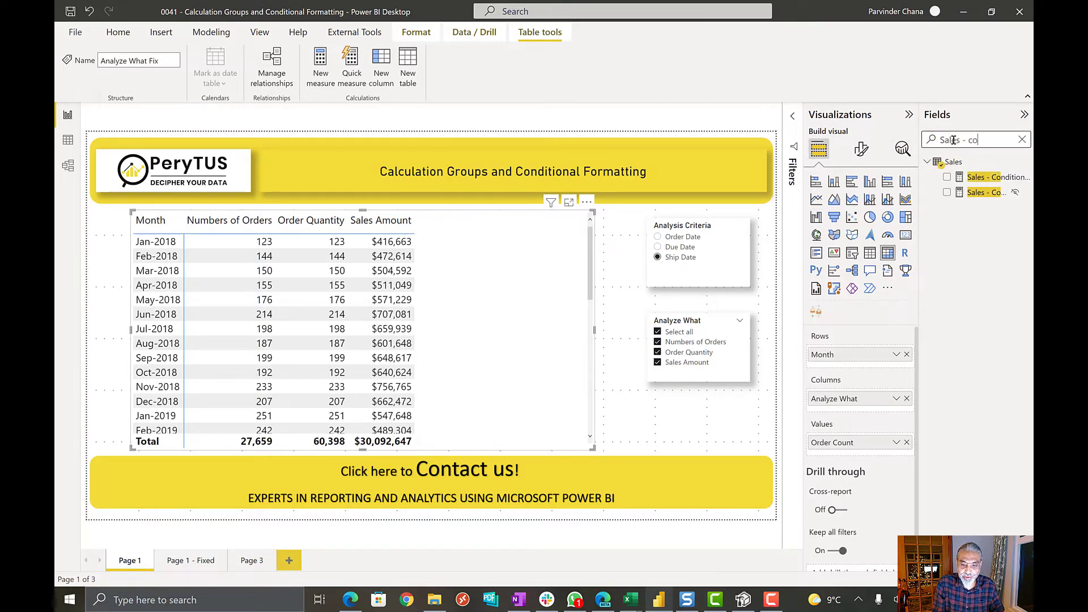
pyautogui.moveTo(992, 178); pyautogui.dragTo(866, 454)
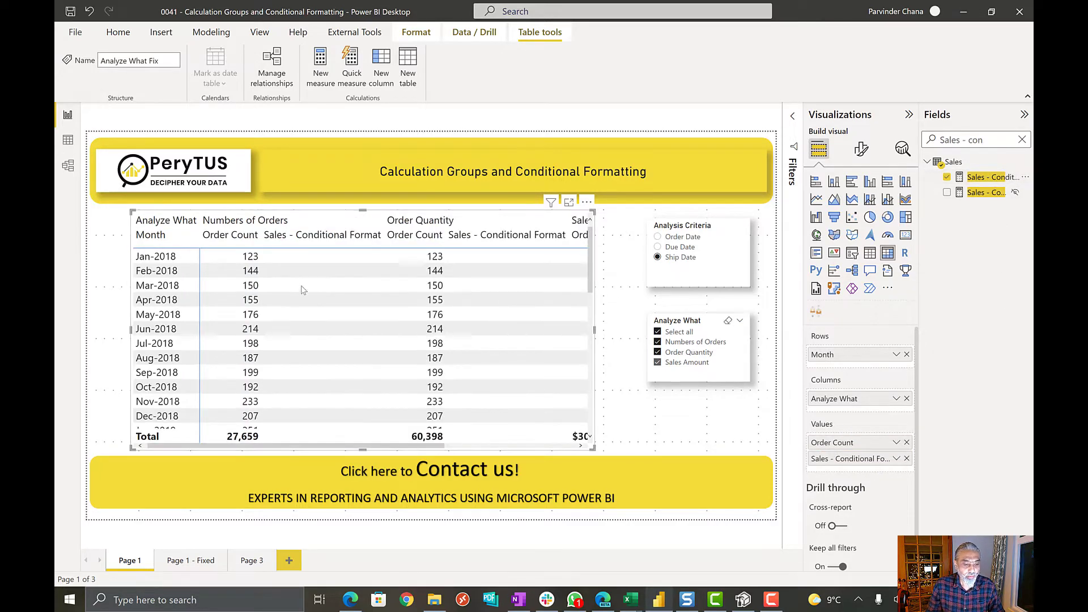
# Compare the Order Count and Sales - Conditional Format columns under each calculation item in focus mode, and return to the report.
pyautogui.click(569, 203)
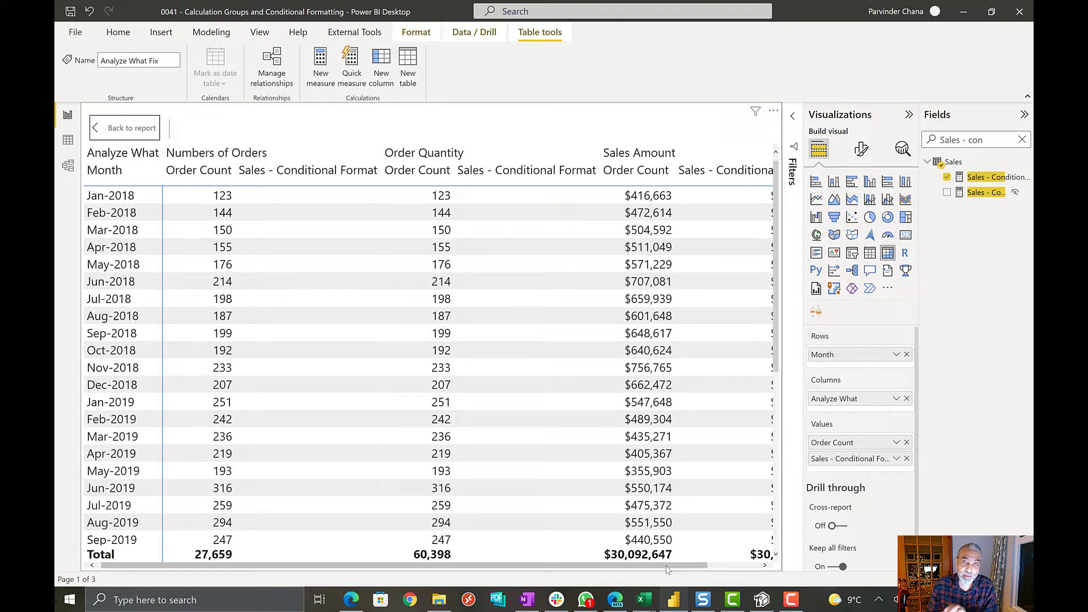
pyautogui.moveTo(668, 570); pyautogui.dragTo(716, 570)
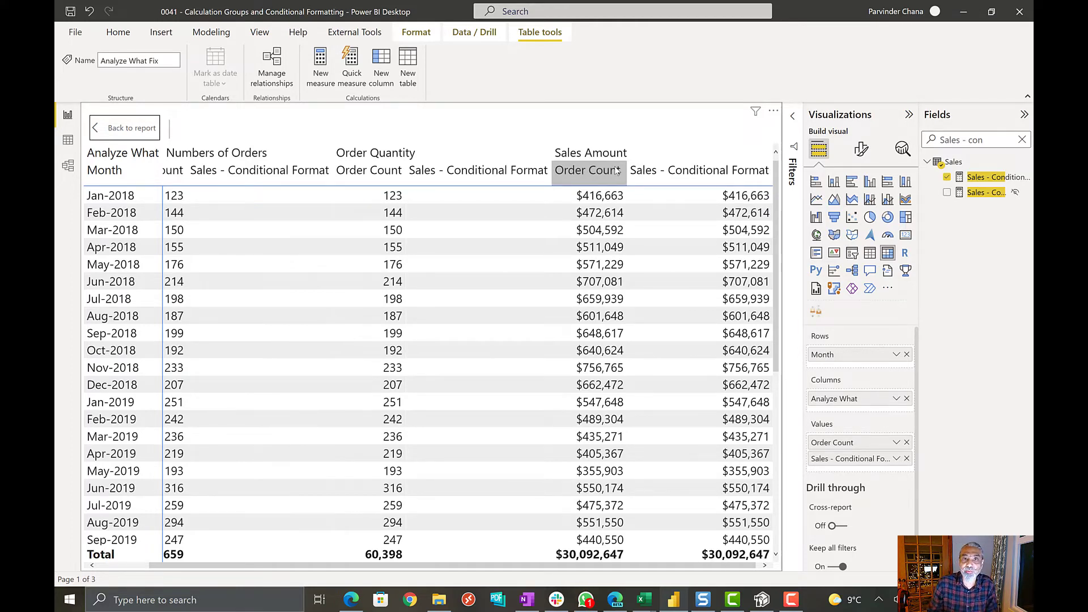
pyautogui.click(125, 128)
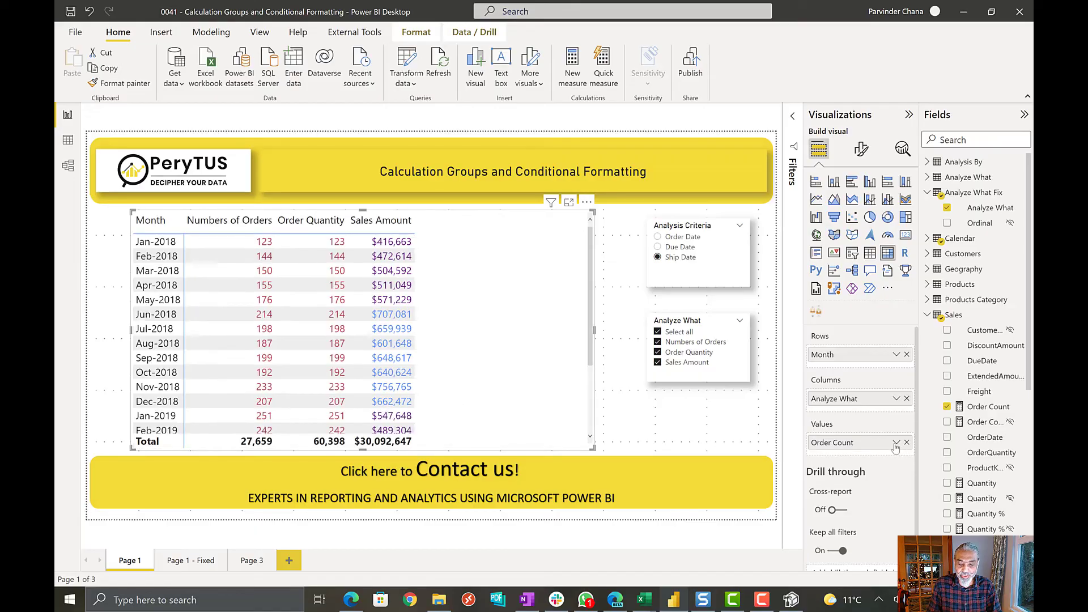
# Base the font color rules for the matrix's Order Count values on the Sales - Conditional Format measure.
pyautogui.click(897, 444)
pyautogui.moveTo(832, 510)
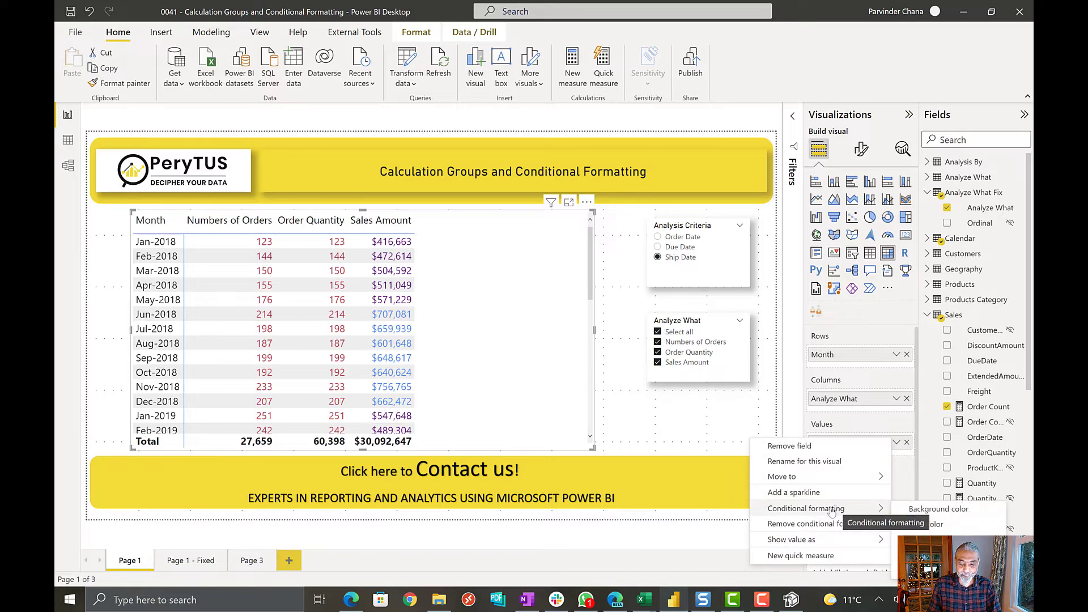
pyautogui.click(935, 532)
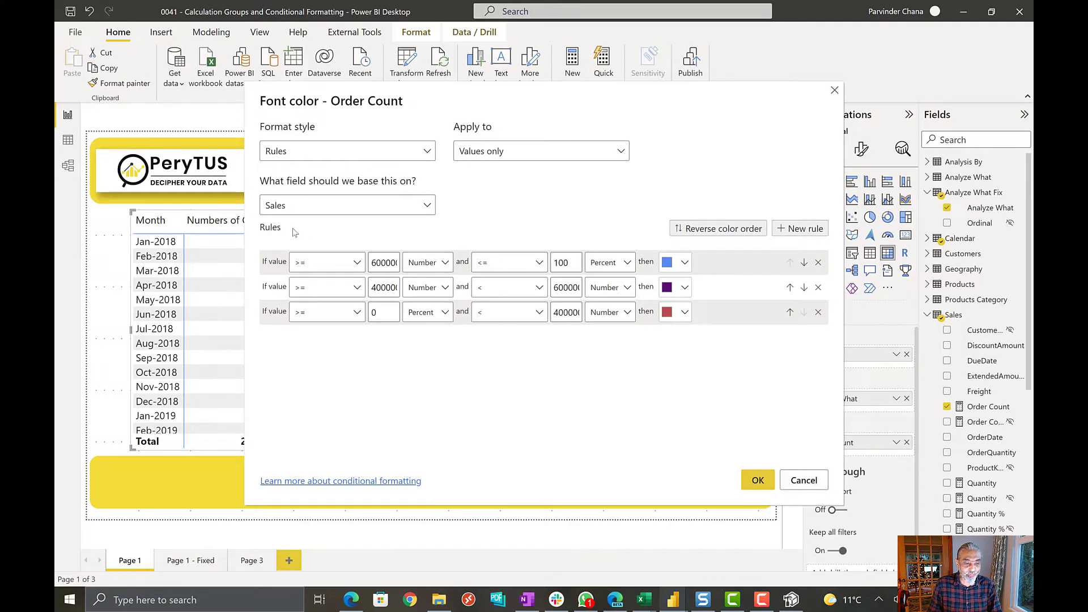
pyautogui.click(389, 205)
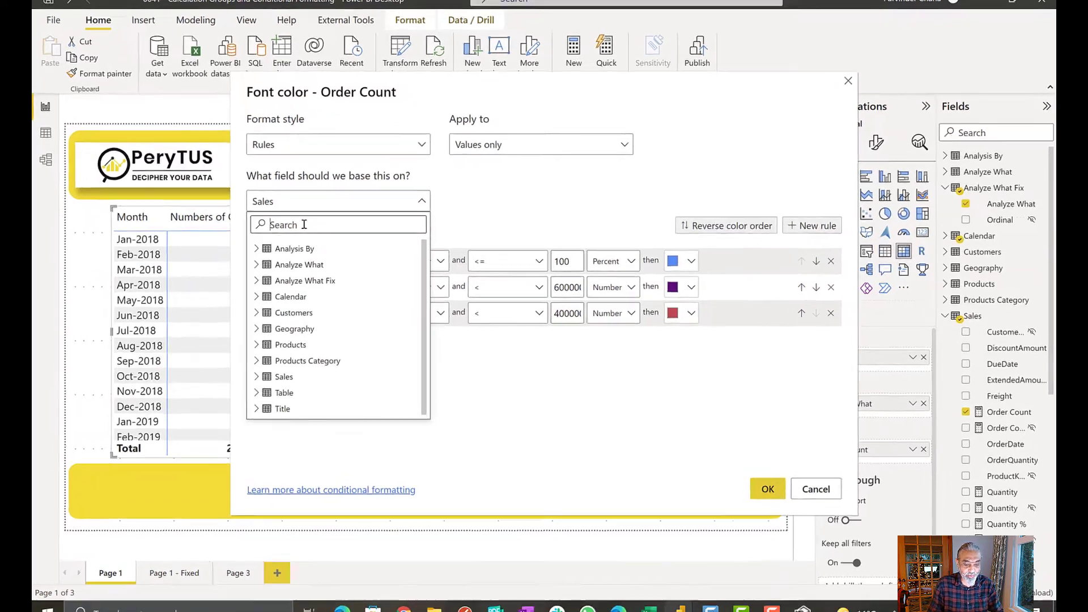
pyautogui.write('Sales -')
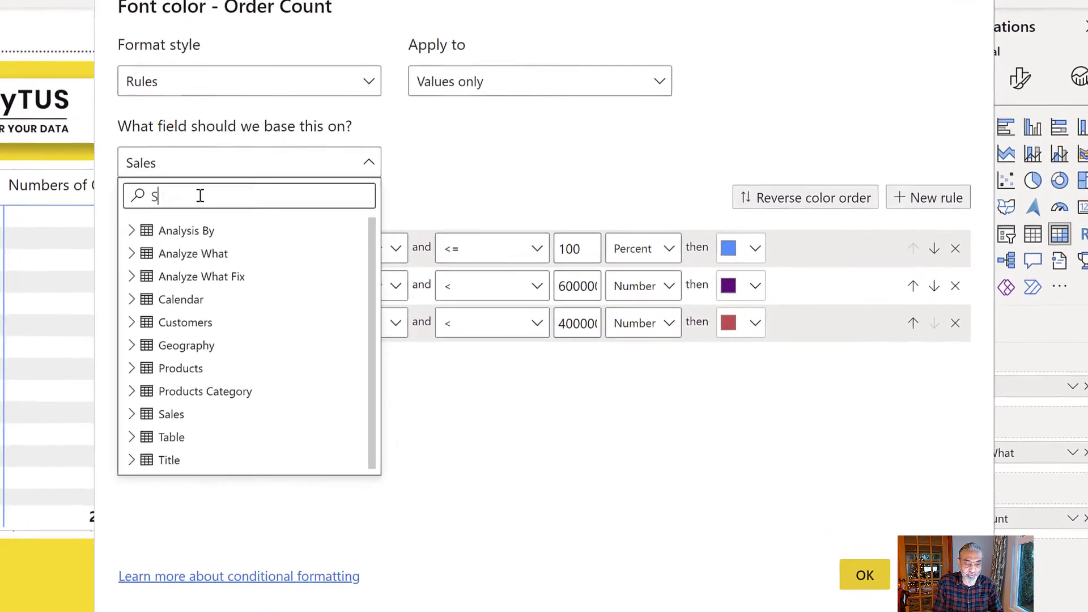
pyautogui.write(' C')
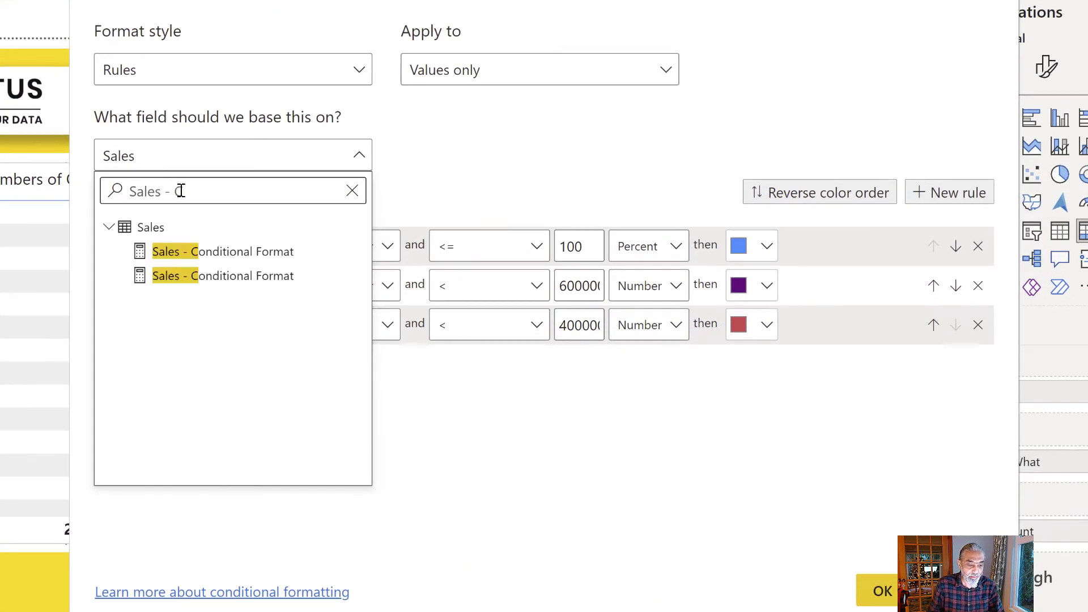
pyautogui.click(183, 251)
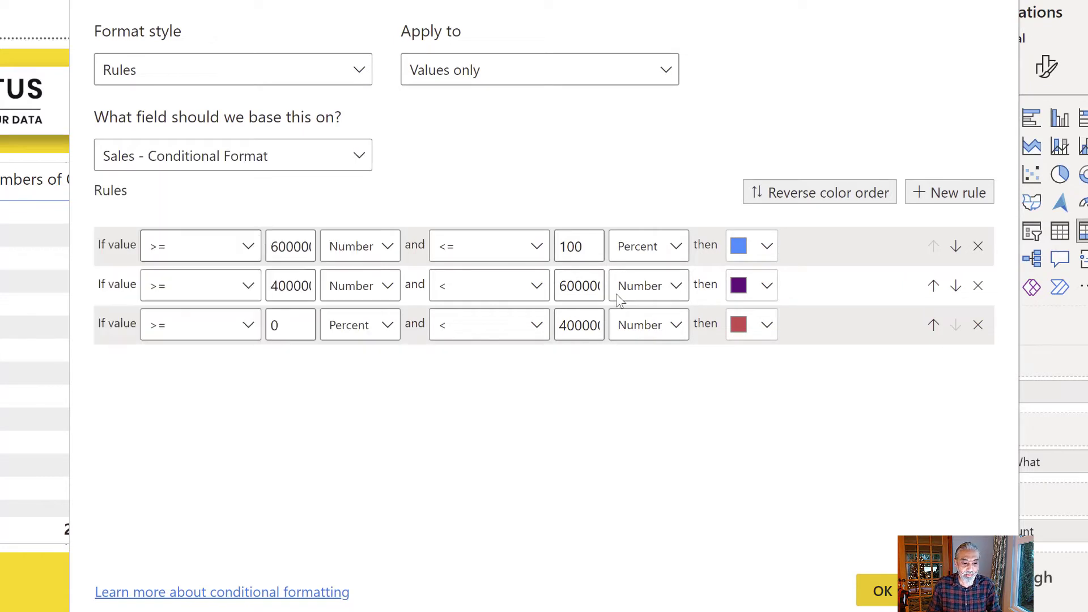
# Change the blue rule's upper limit to a Number with the value cleared to Max, and apply the font color rules.
pyautogui.click(648, 250)
pyautogui.click(646, 283)
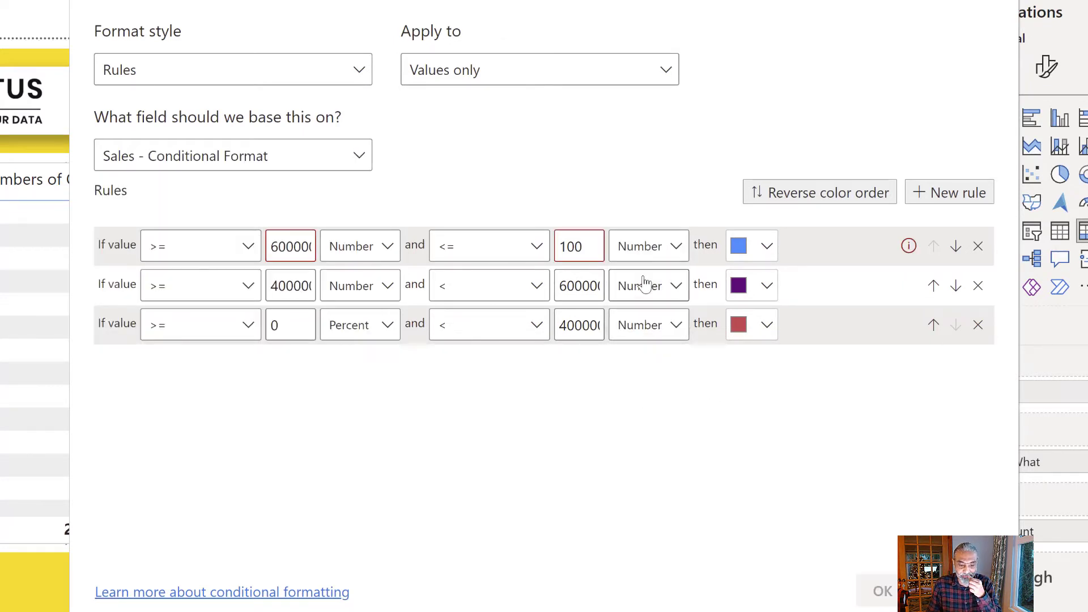
pyautogui.moveTo(587, 246); pyautogui.dragTo(496, 241)
pyautogui.press('BackSpace')
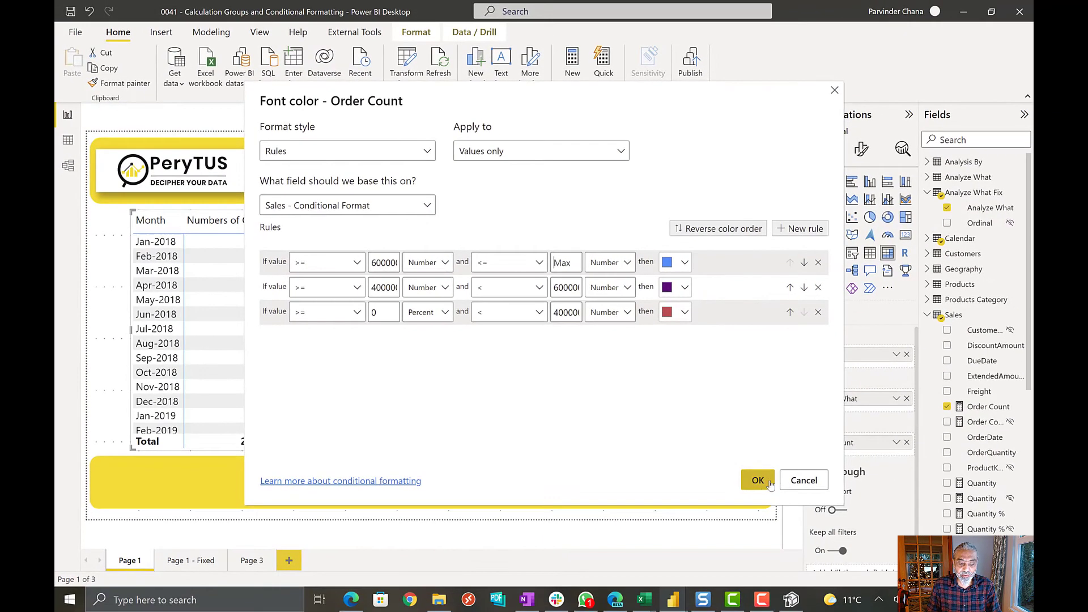
pyautogui.click(792, 510)
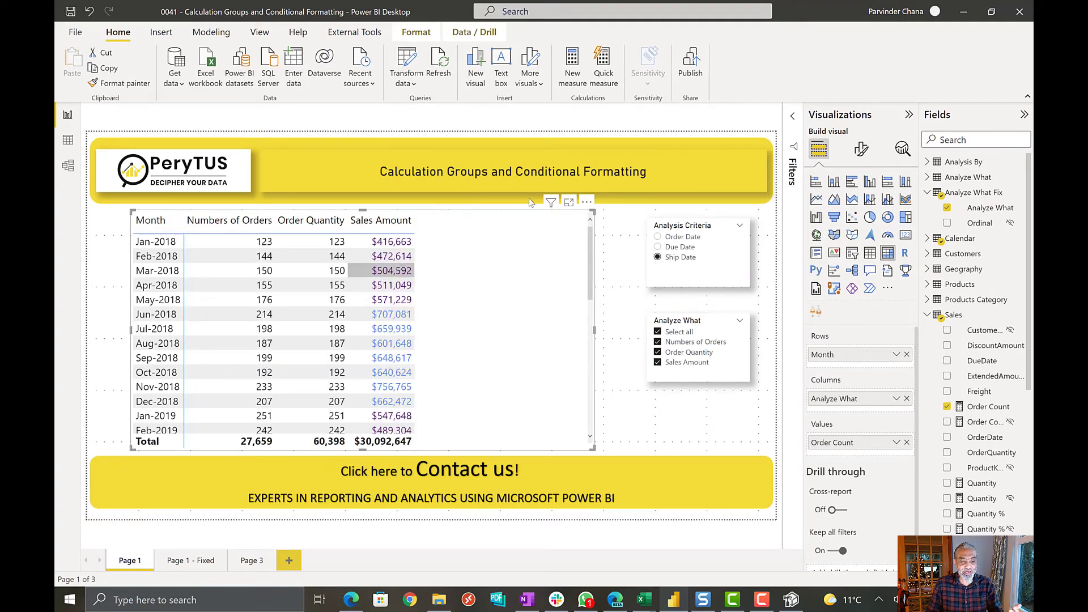
# Check the font colors of the three matrix columns across the months in focus mode, and return to the report.
pyautogui.click(569, 202)
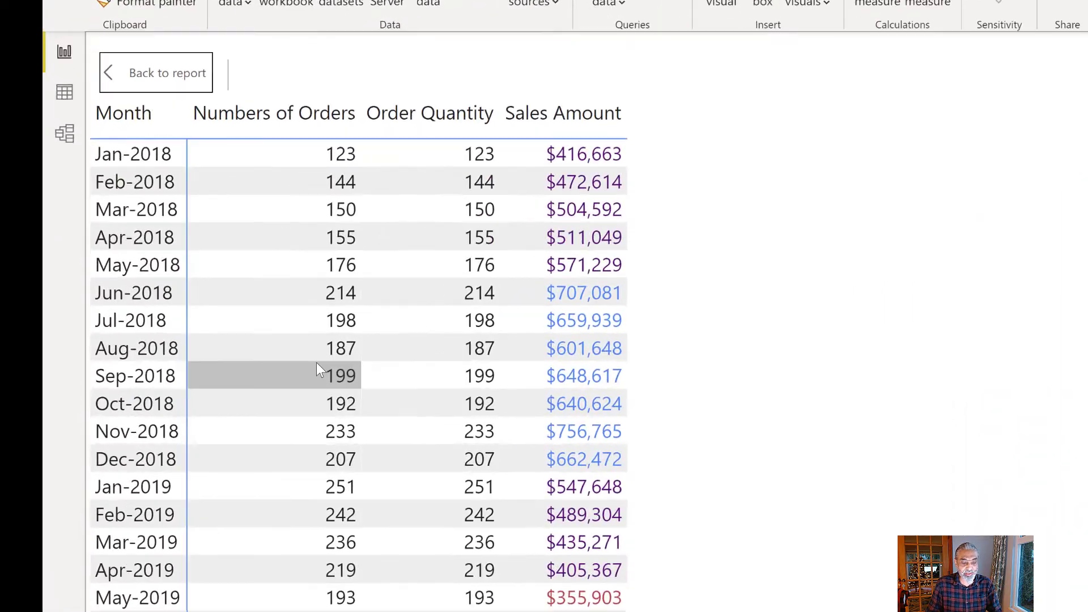
pyautogui.scroll(-5, 225, 312)
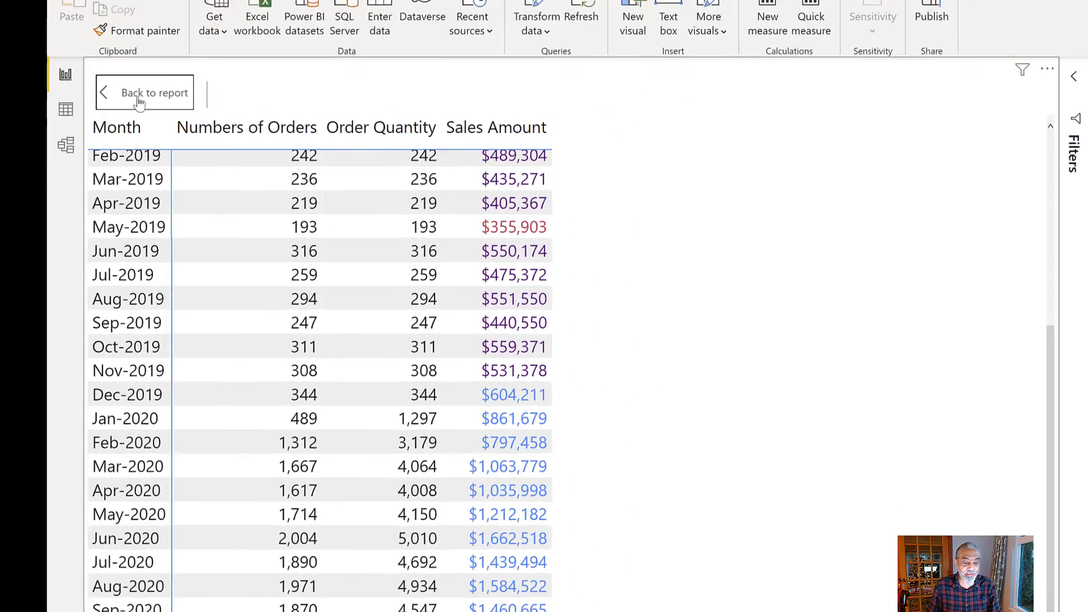
pyautogui.click(177, 28)
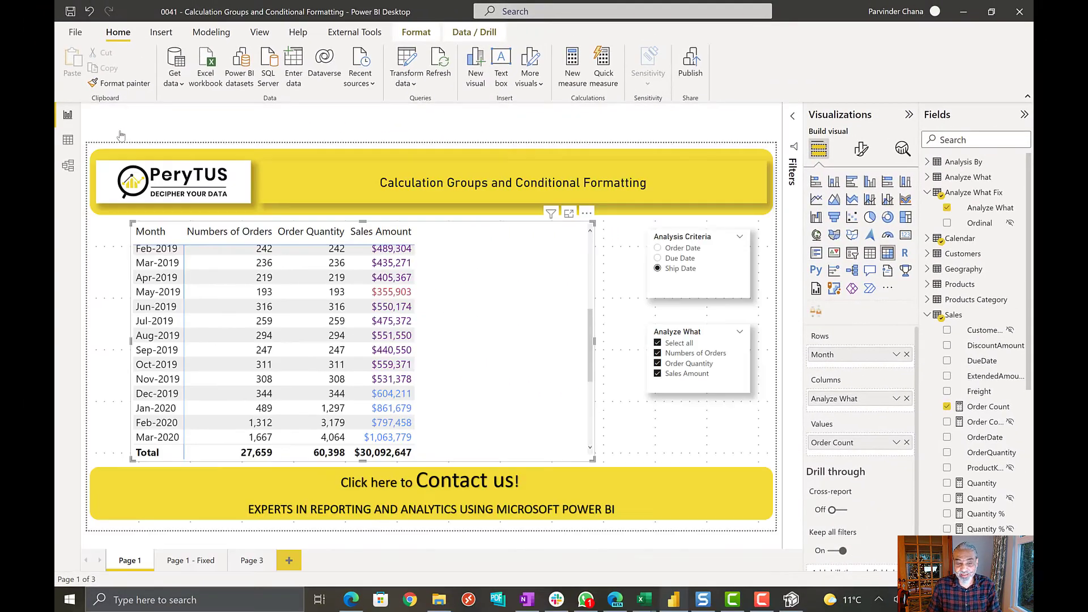
# Deselect Sales Amount, Numbers of Orders and Order Quantity one after another in the Analyze What slicer.
pyautogui.click(732, 372)
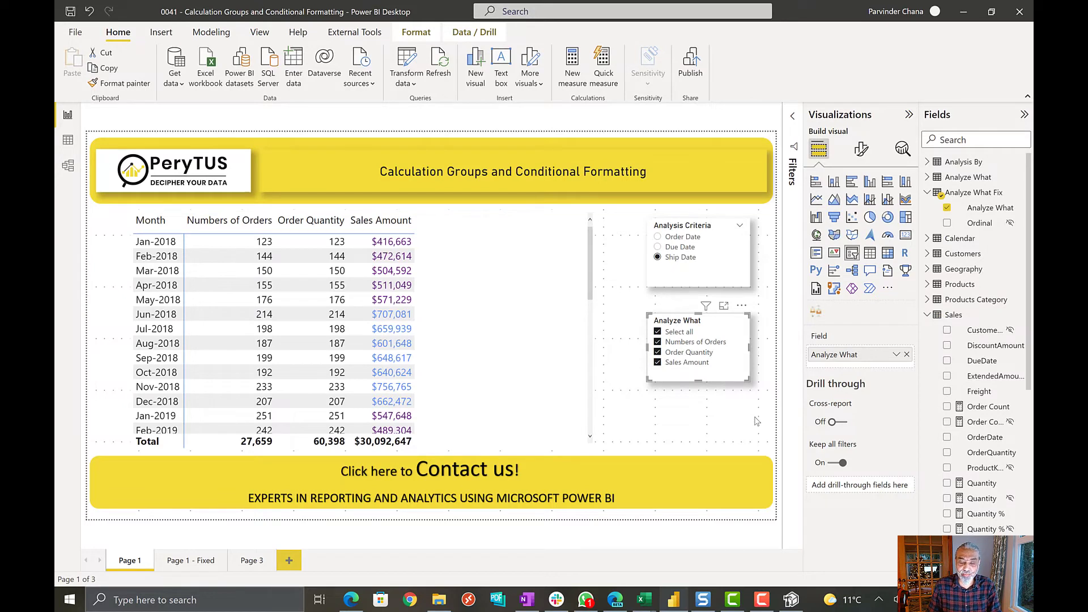
pyautogui.click(691, 368)
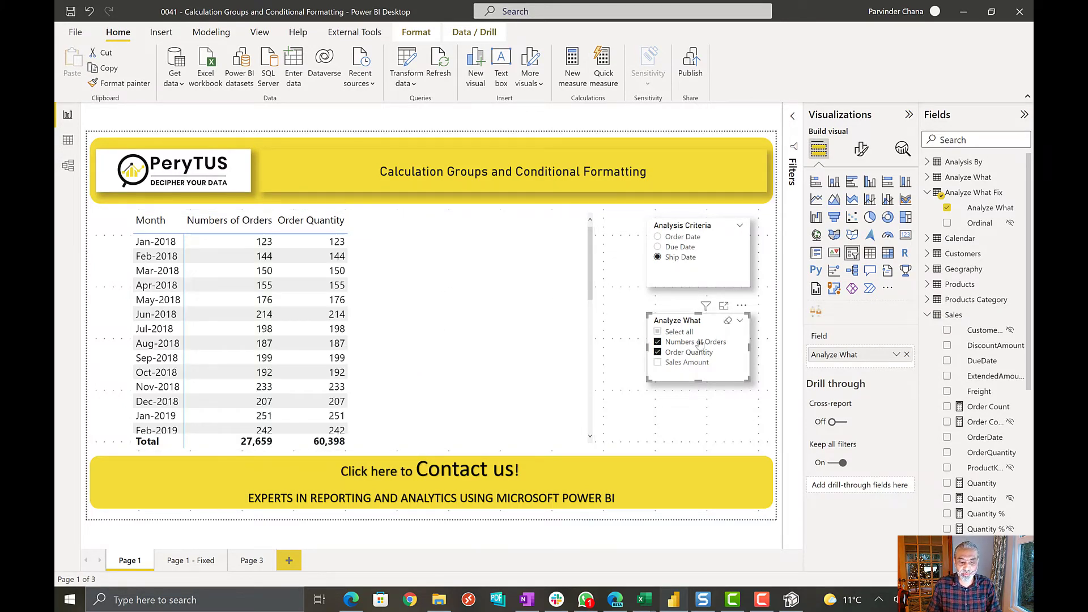
pyautogui.click(701, 343)
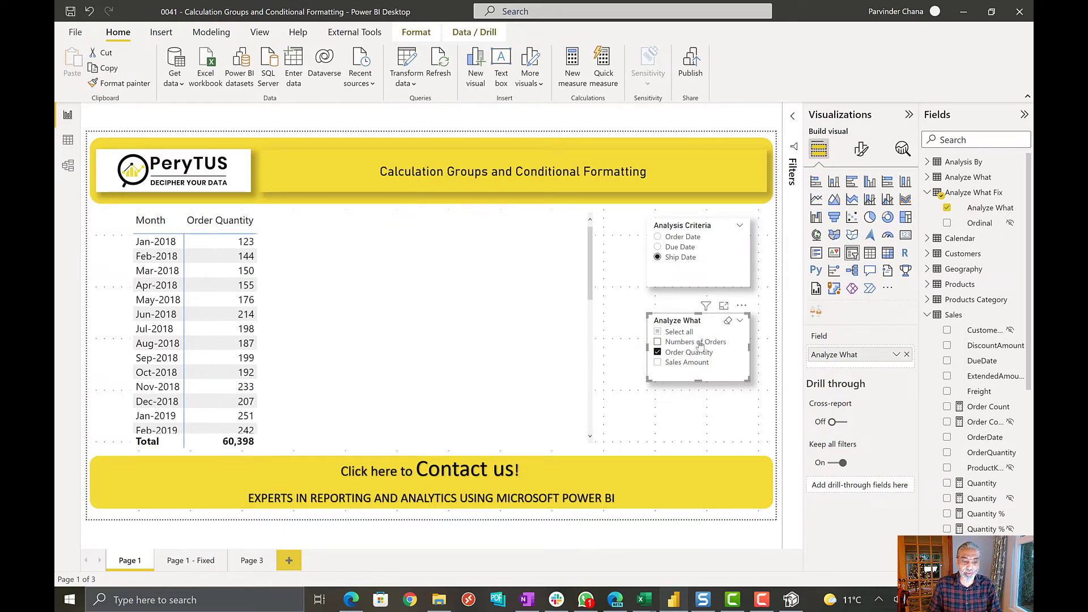
pyautogui.click(698, 355)
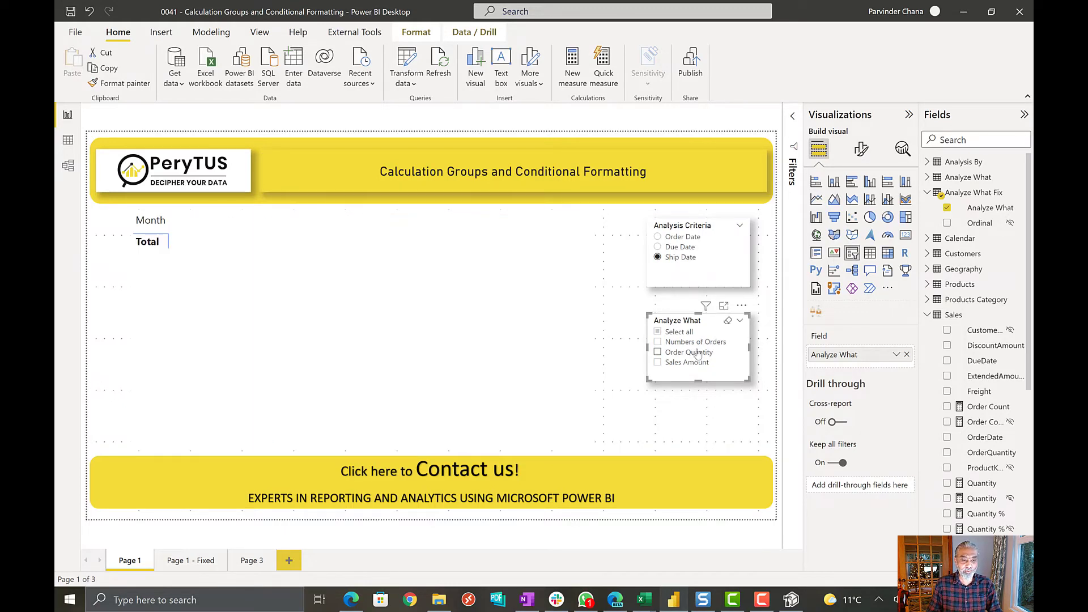